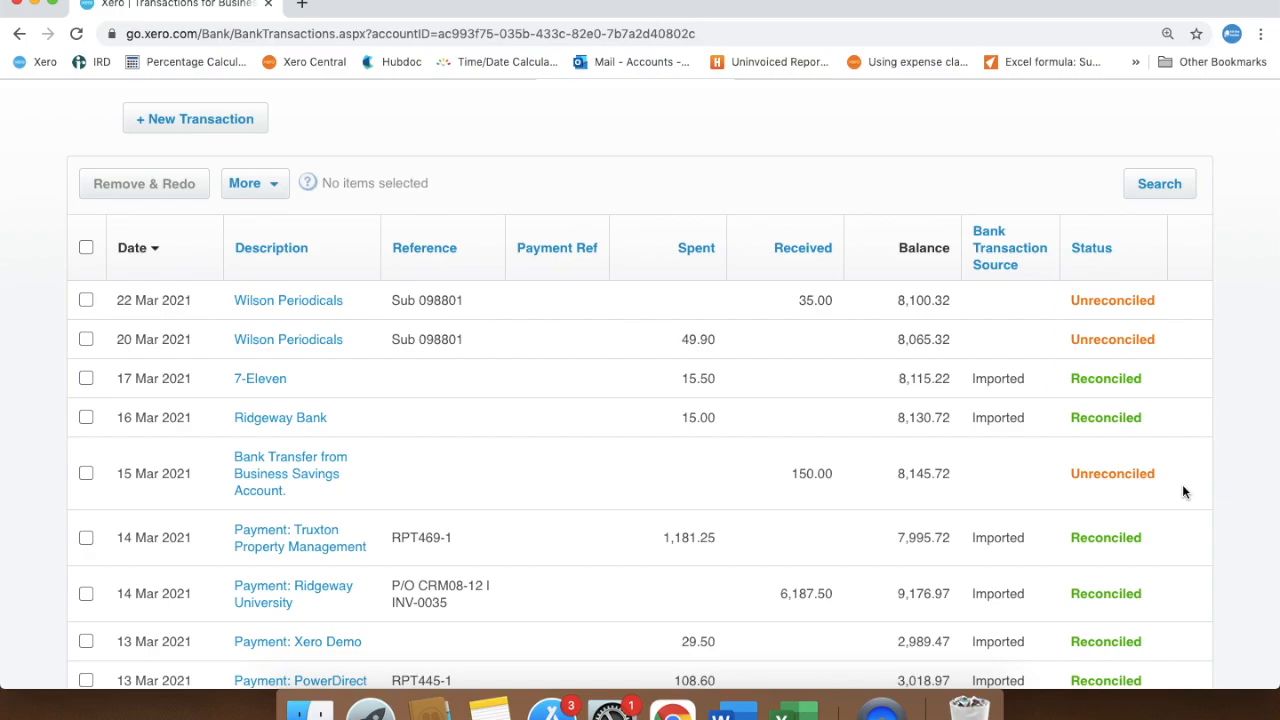
# - Search the account transactions for the exact amount 69.50 on the exact date 2 Mar 2021
pyautogui.scroll(-5, 1215, 485)
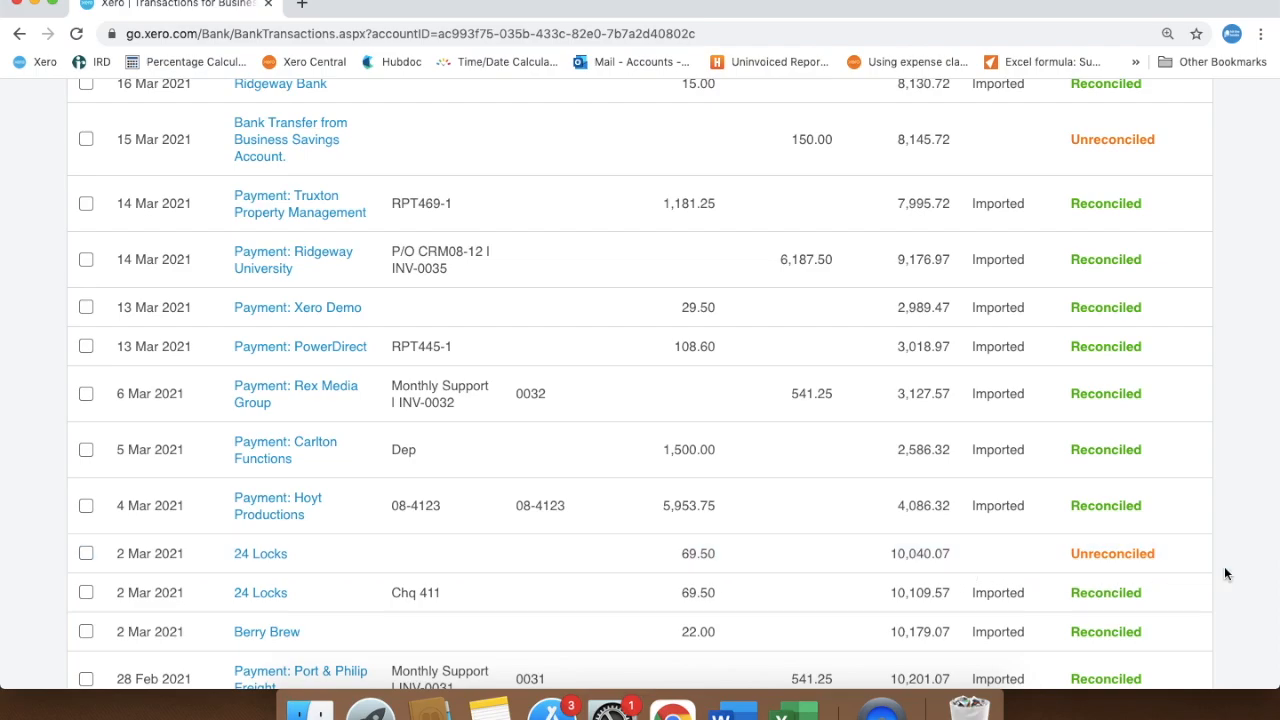
pyautogui.scroll(1, 1227, 573)
pyautogui.scroll(5, 1224, 566)
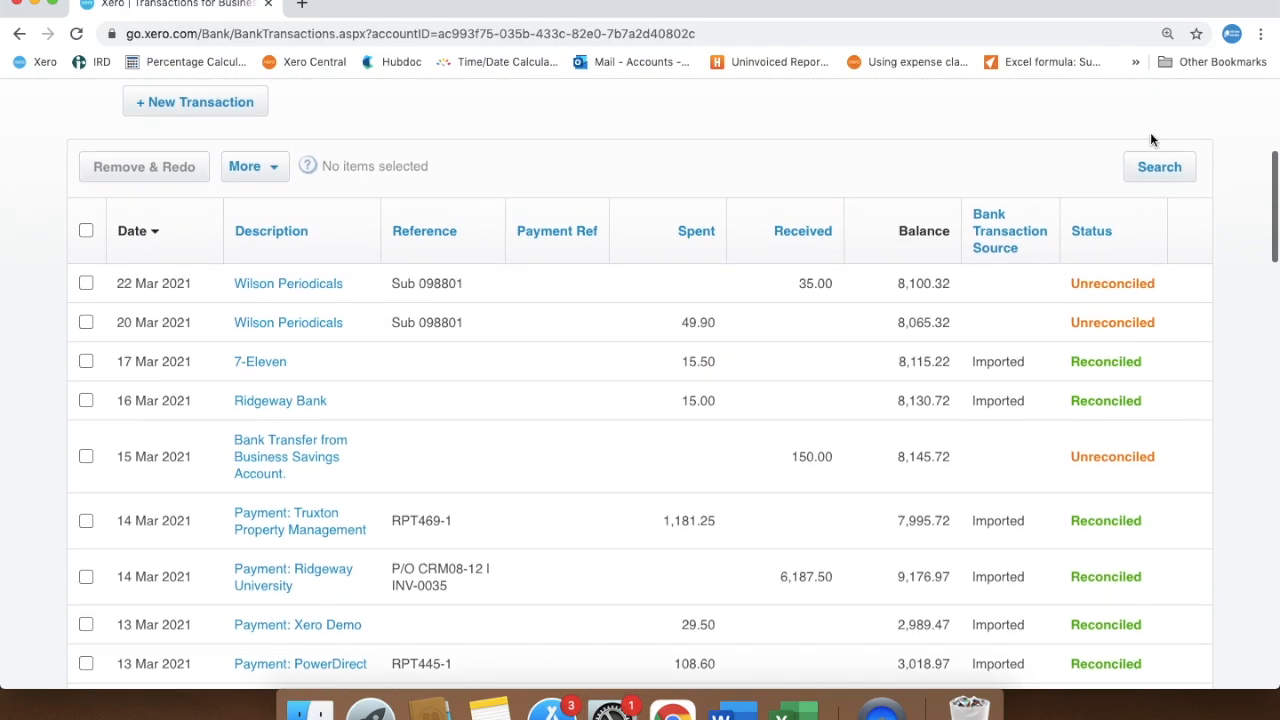
pyautogui.click(1151, 165)
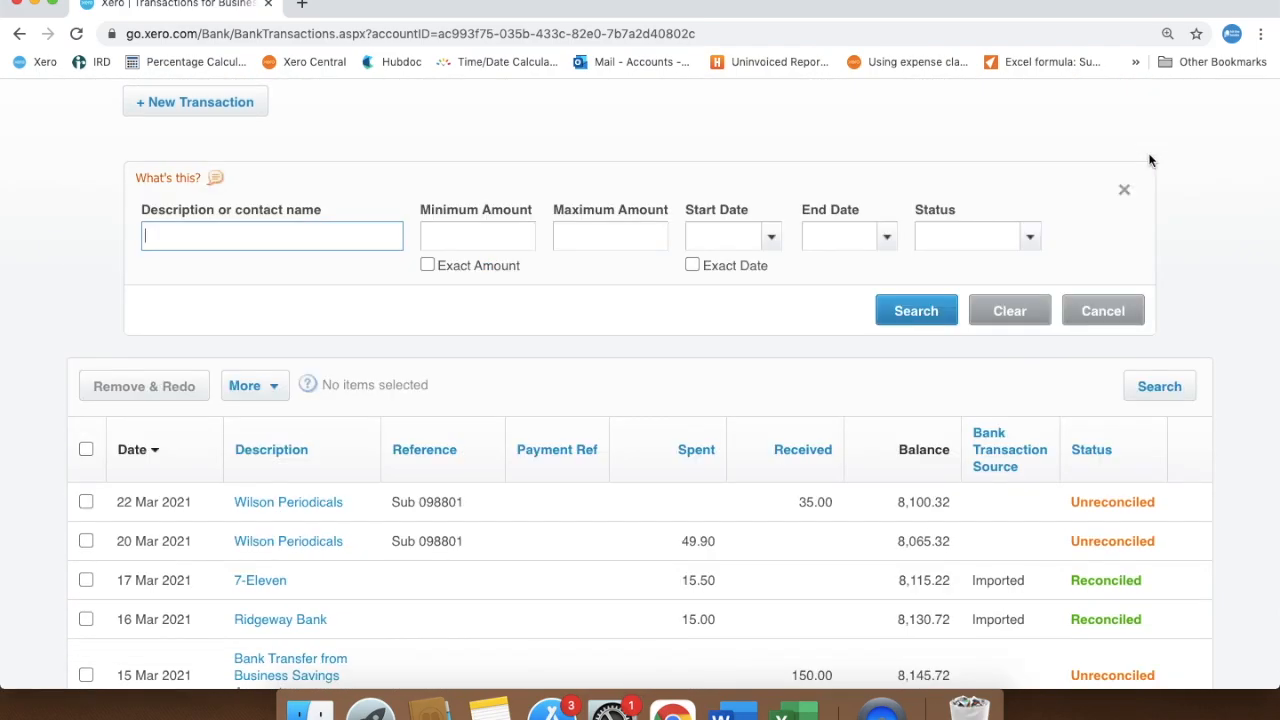
pyautogui.click(490, 264)
pyautogui.click(489, 237)
pyautogui.write('69.50')
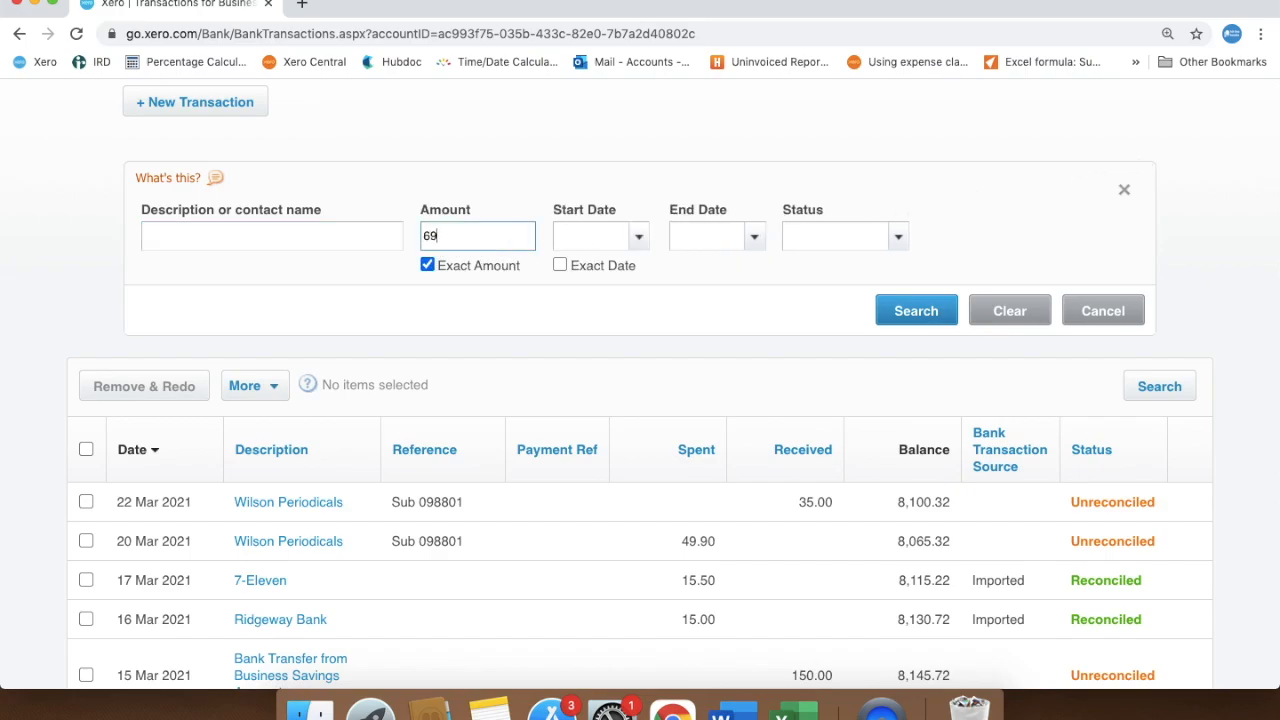
pyautogui.click(560, 265)
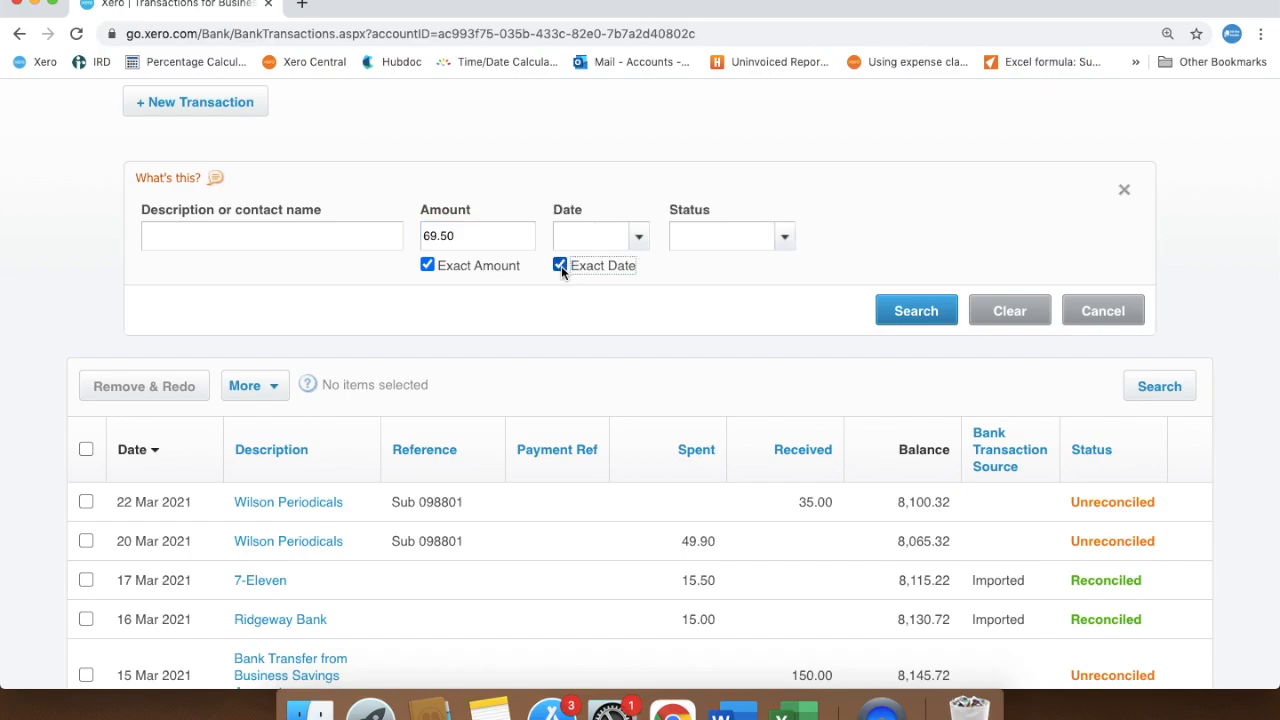
pyautogui.click(638, 238)
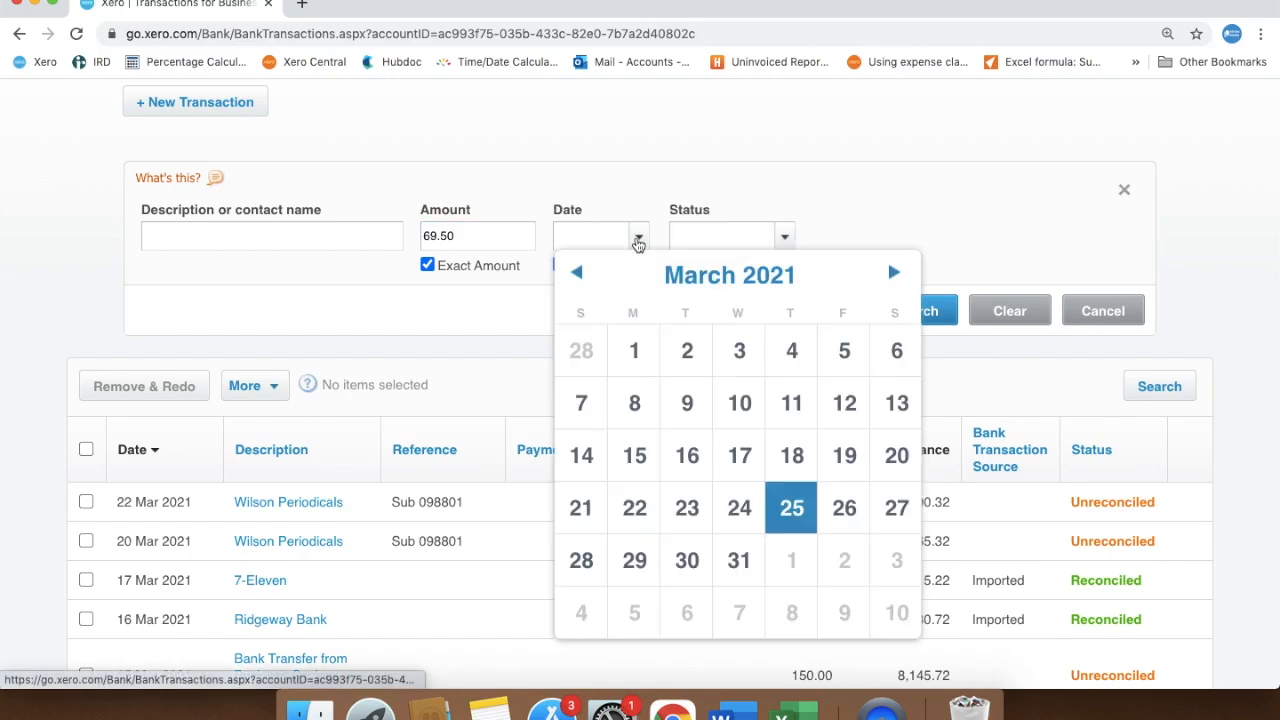
pyautogui.click(687, 350)
pyautogui.click(891, 317)
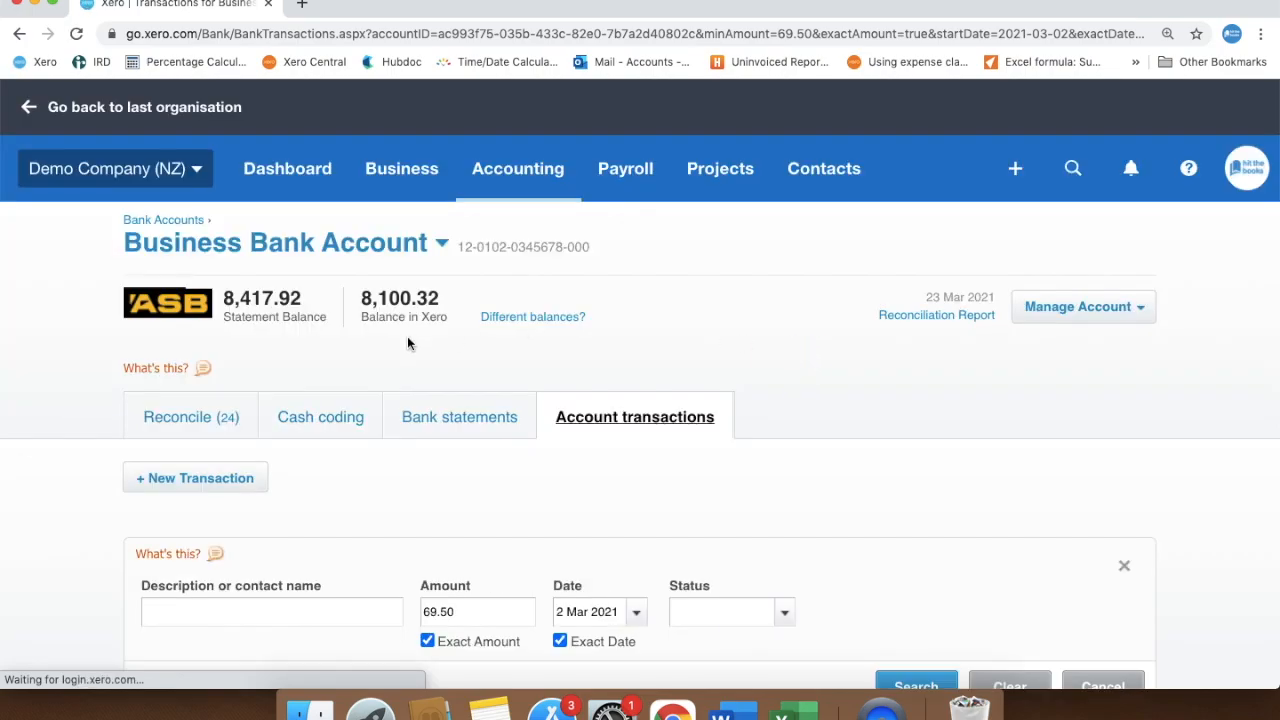
# - Permanently remove the unreconciled 24 Locks transaction of 2 Mar 2021 with Remove & Redo, and close the search
pyautogui.scroll(-4, 22, 425)
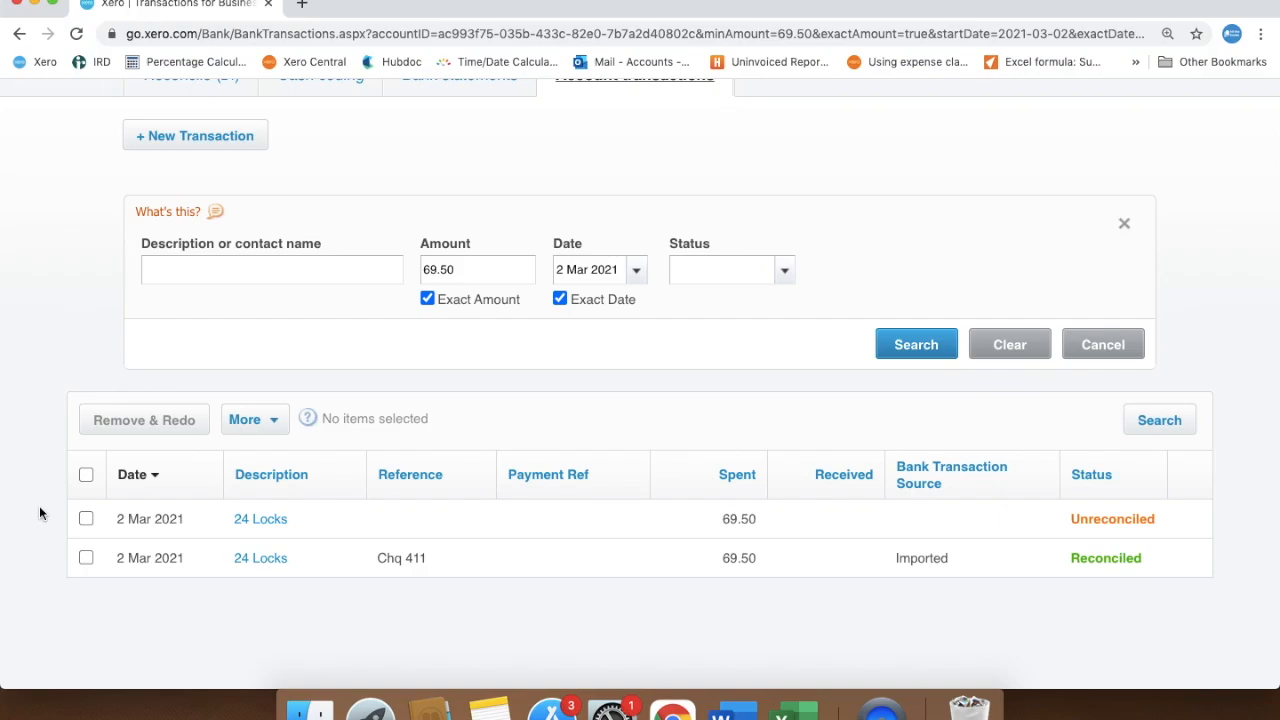
pyautogui.click(86, 518)
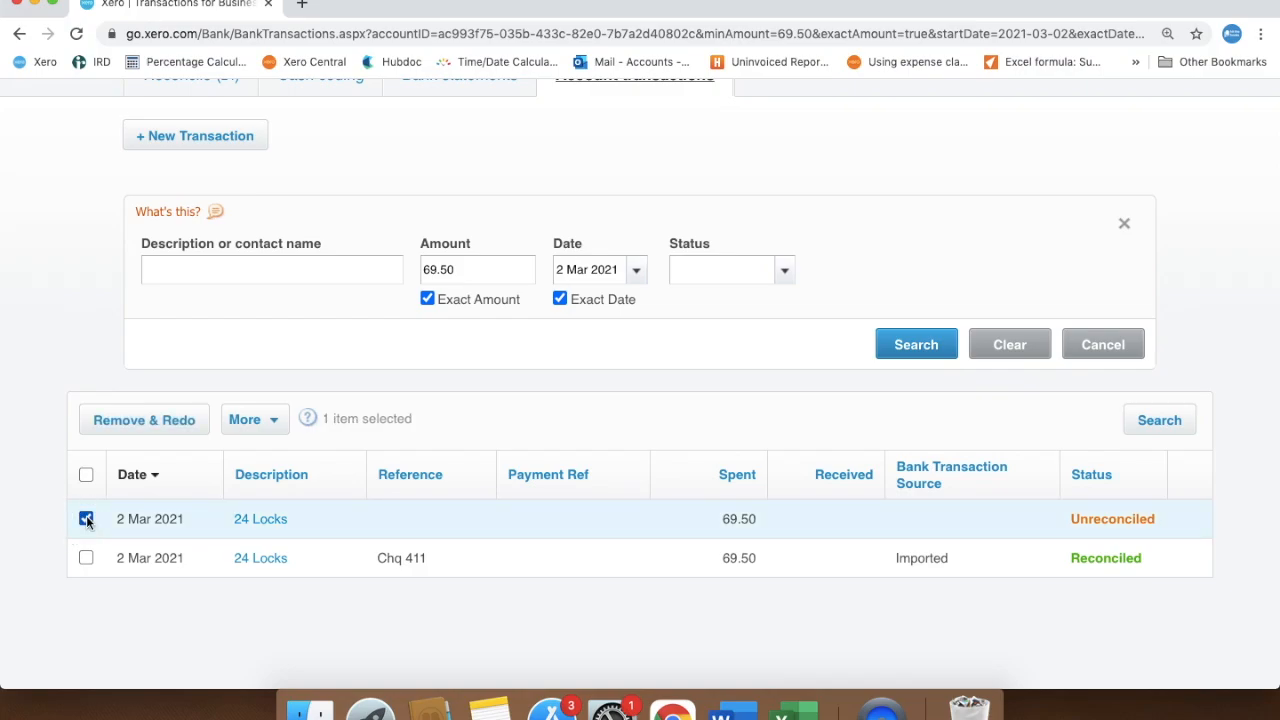
pyautogui.click(151, 424)
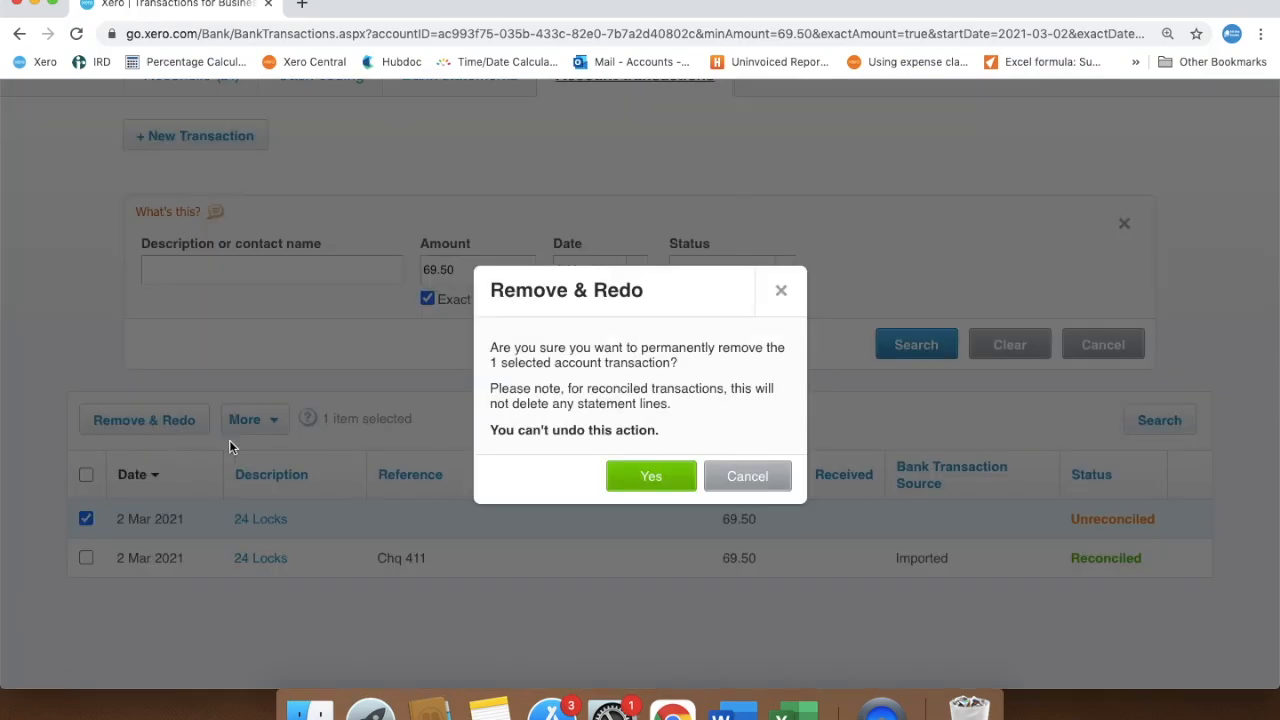
pyautogui.click(651, 476)
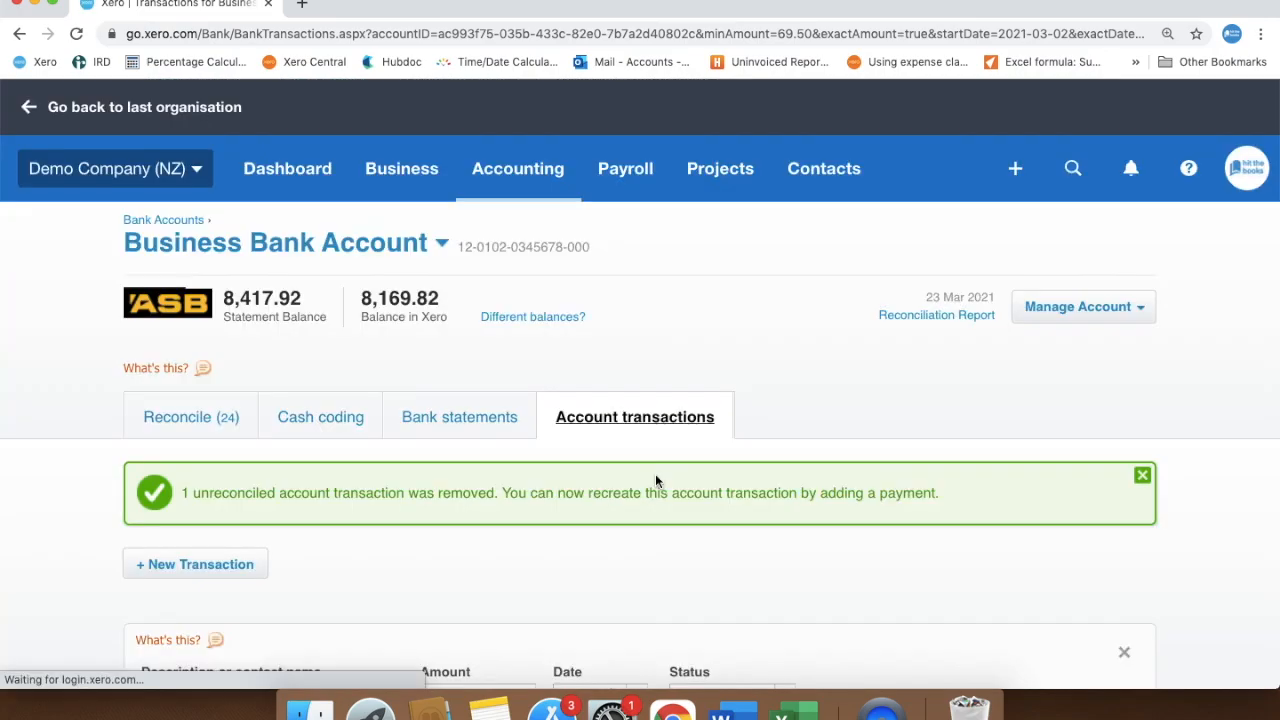
pyautogui.scroll(-5, 645, 490)
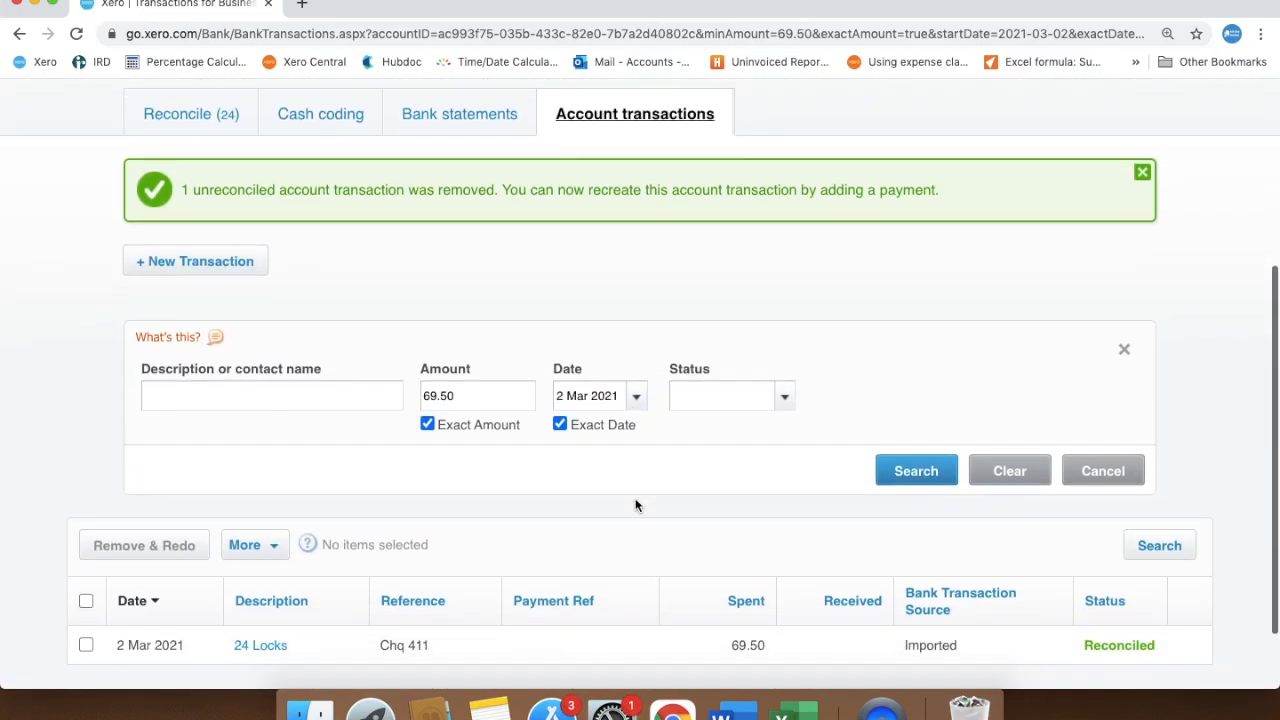
pyautogui.scroll(-2, 635, 505)
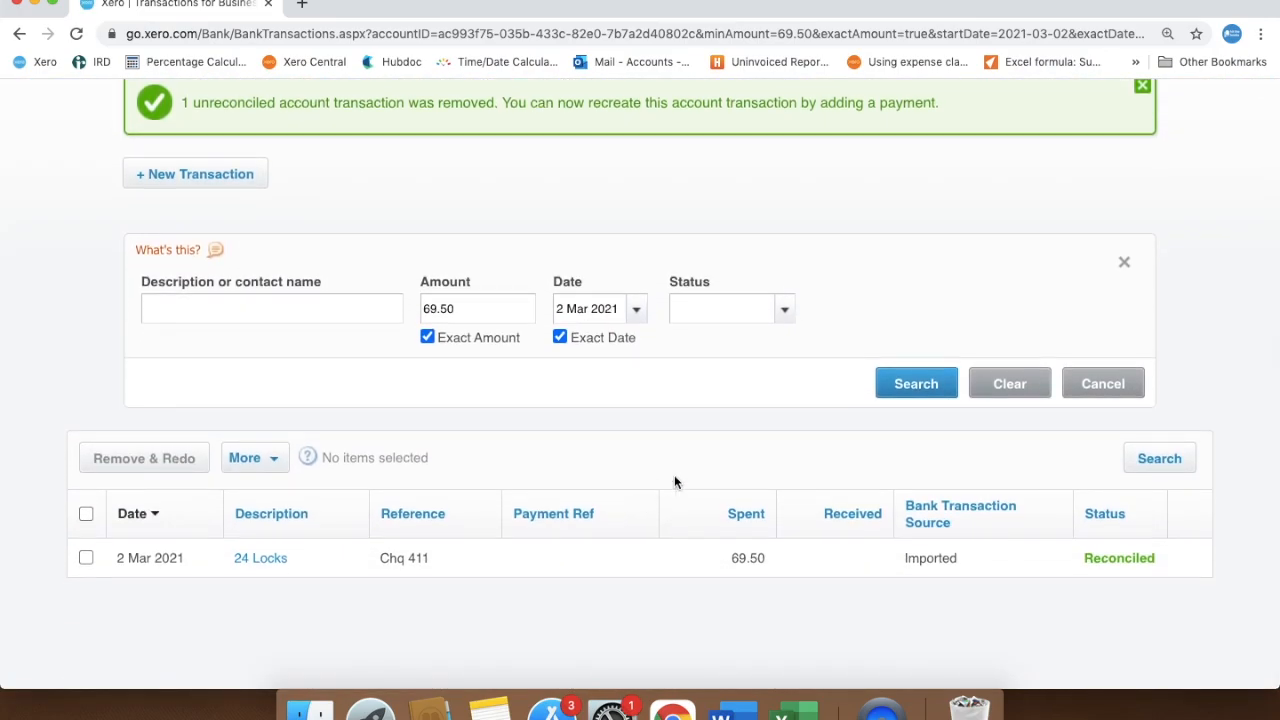
pyautogui.click(1110, 382)
# - Sort the account transactions by status so the unreconciled ones are listed first
pyautogui.scroll(-5, 1104, 394)
pyautogui.scroll(-5, 1221, 463)
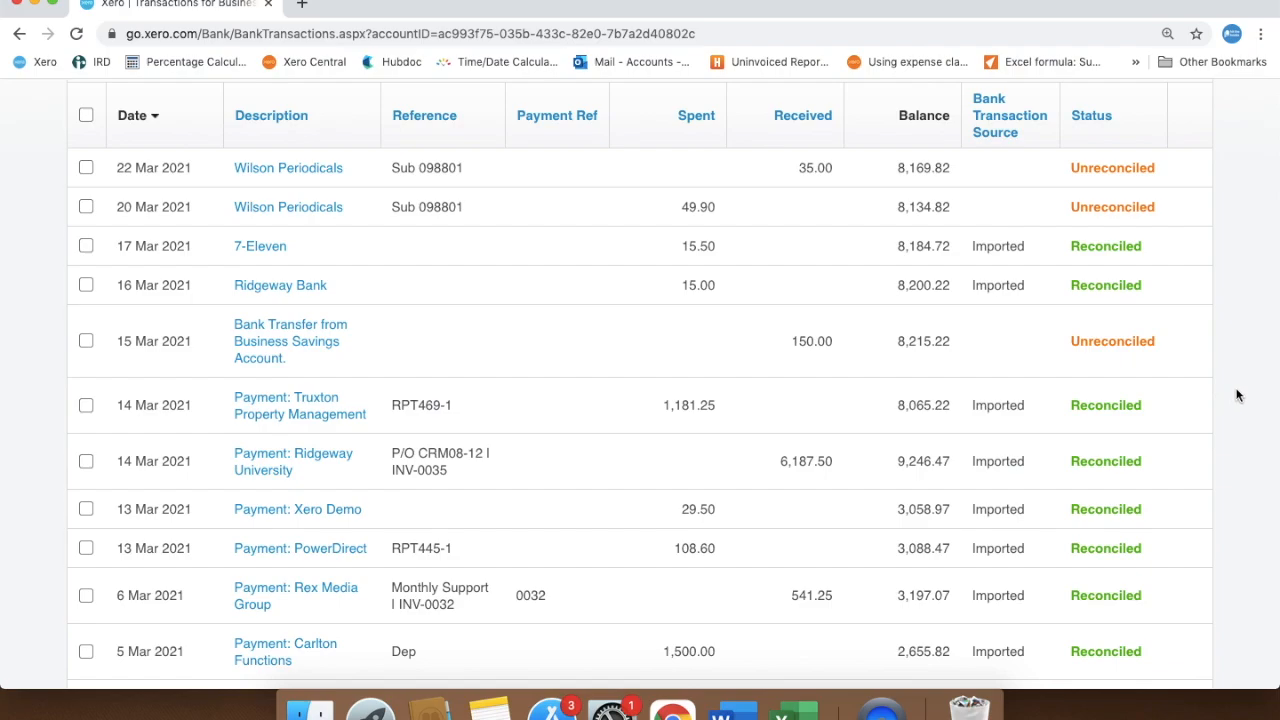
pyautogui.scroll(2, 1236, 395)
pyautogui.scroll(3, 1236, 395)
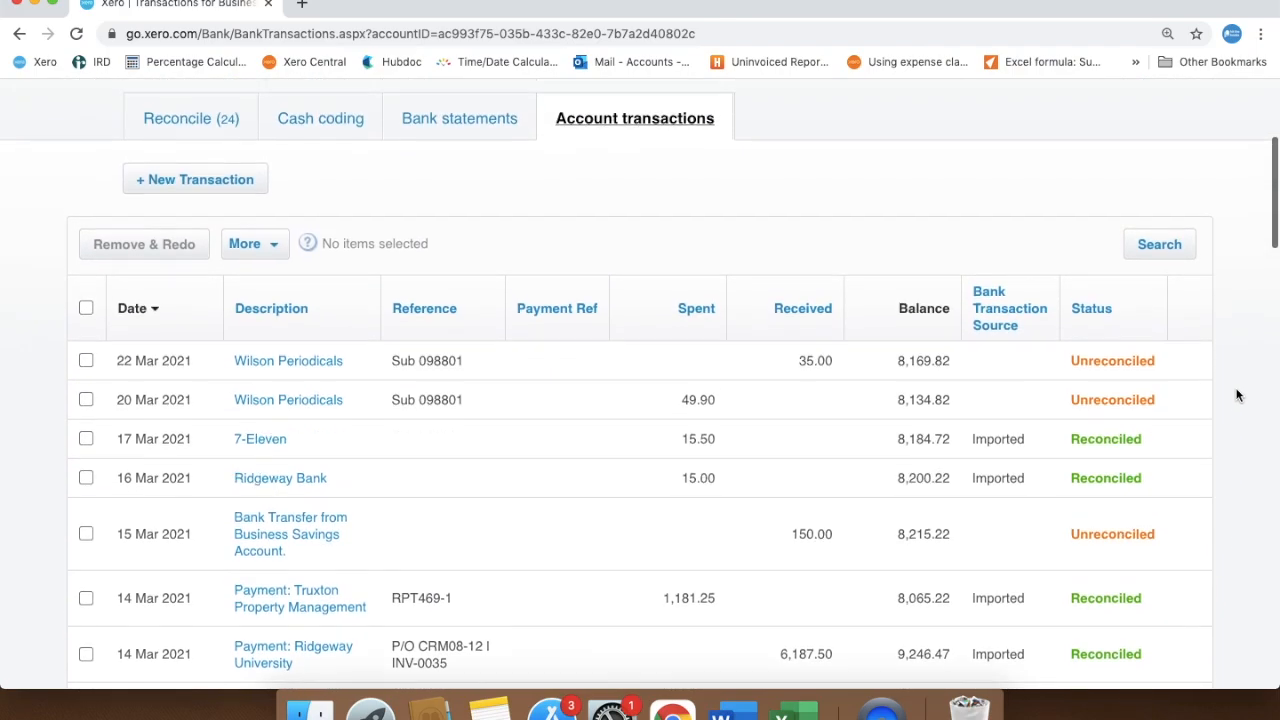
pyautogui.scroll(2, 1236, 395)
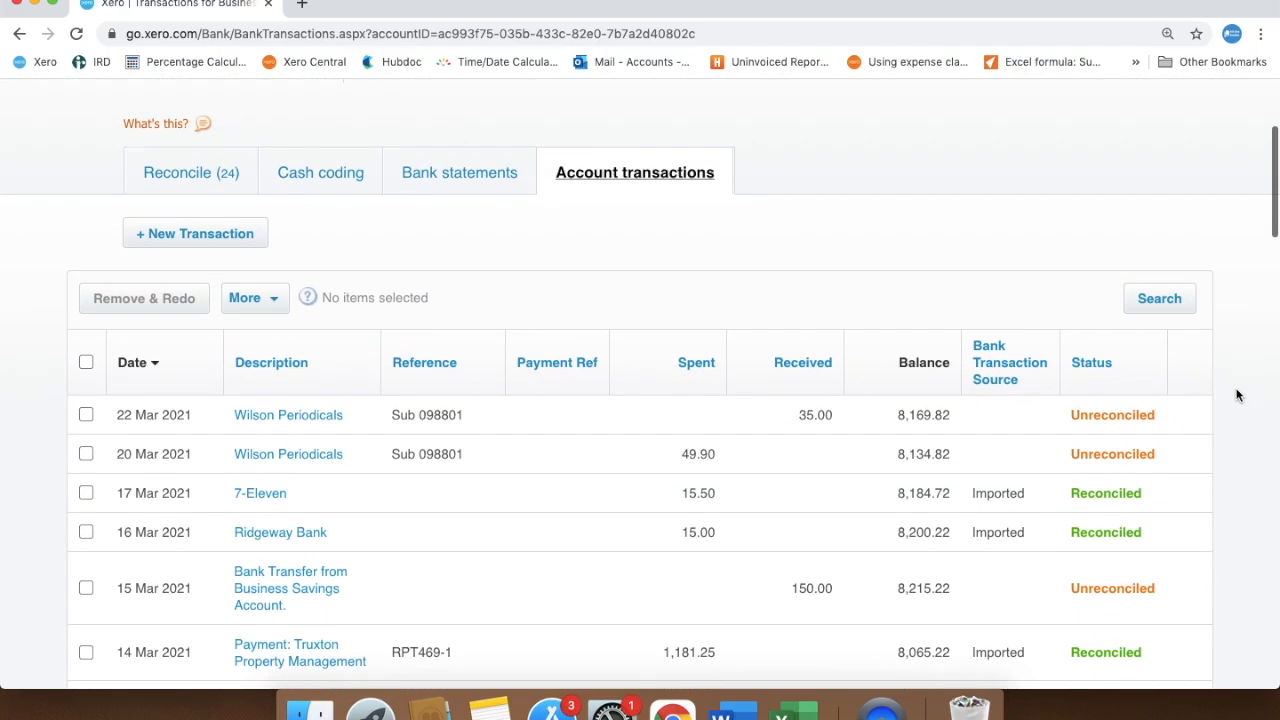
pyautogui.click(1092, 363)
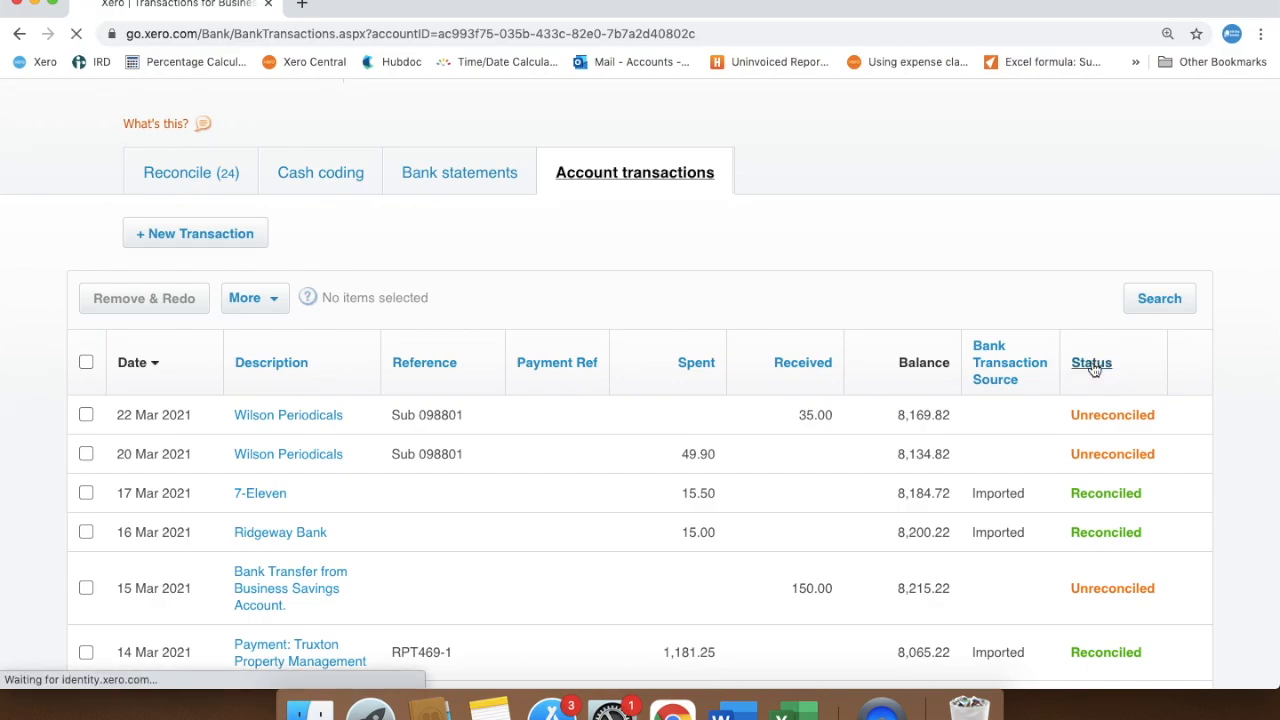
pyautogui.scroll(-2, 1096, 372)
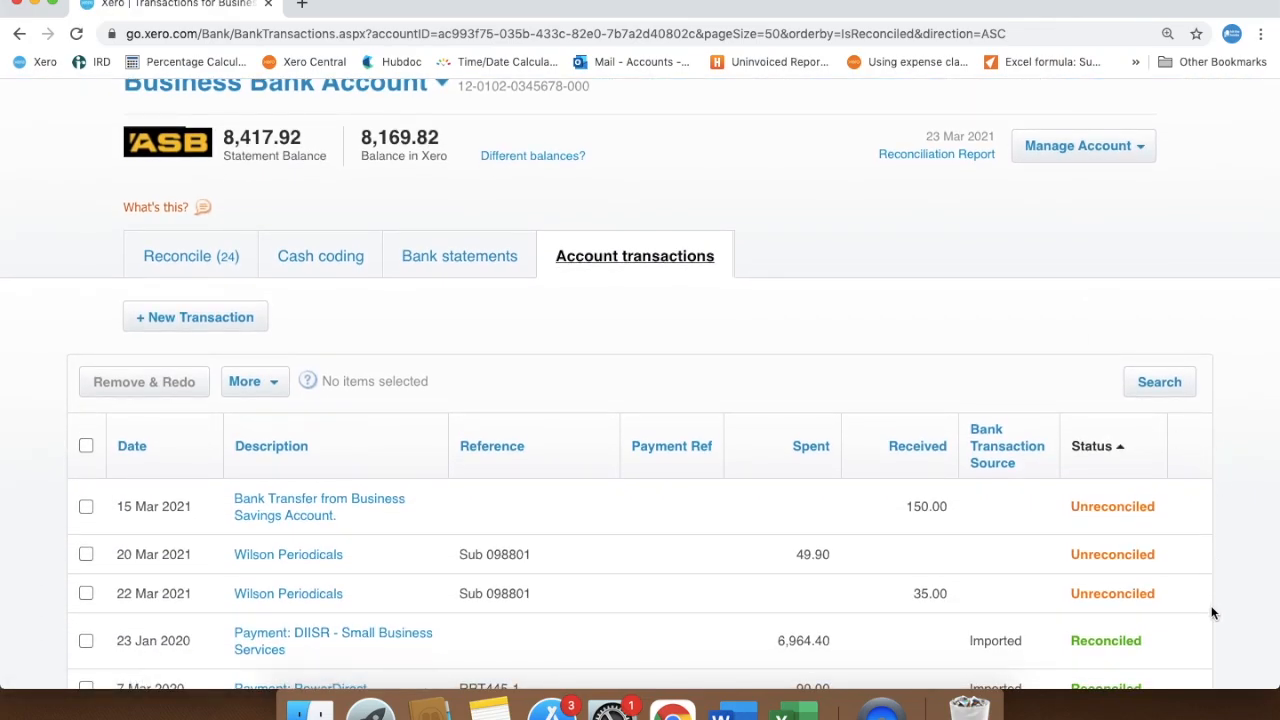
# - Search the account transactions for those with the status Unreconciled, review them, and cancel the search
pyautogui.click(1167, 384)
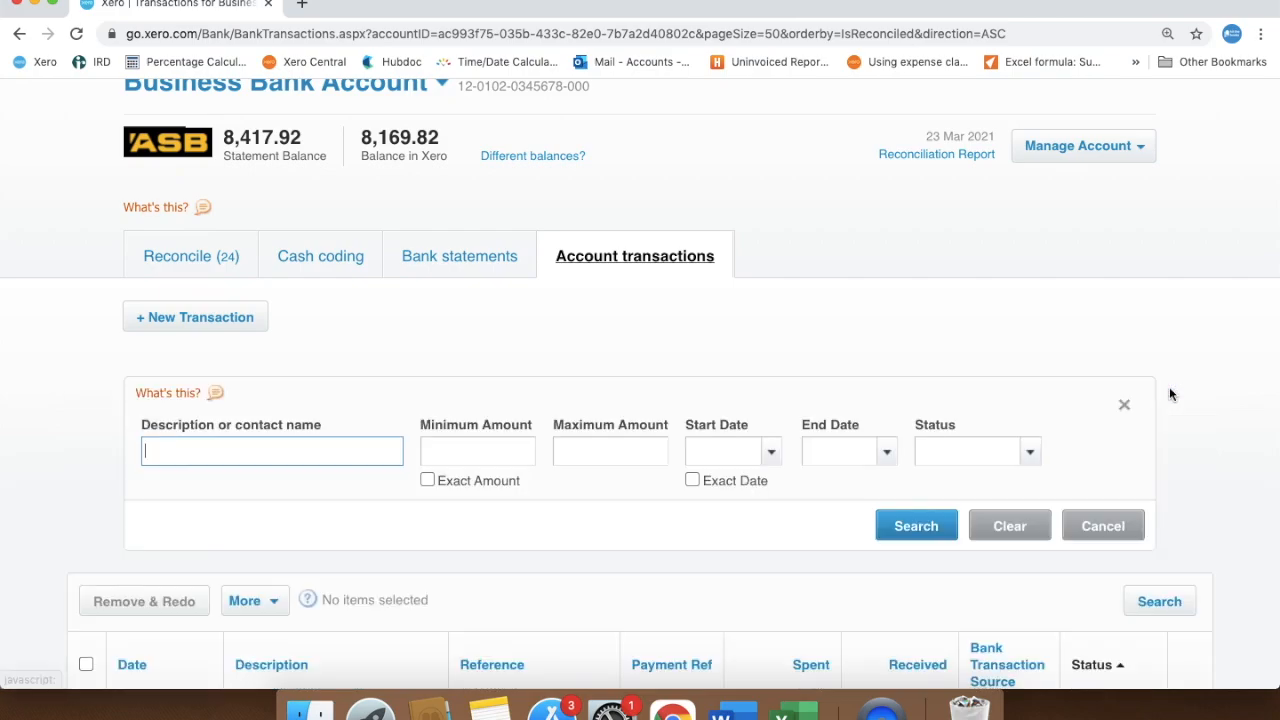
pyautogui.click(1029, 452)
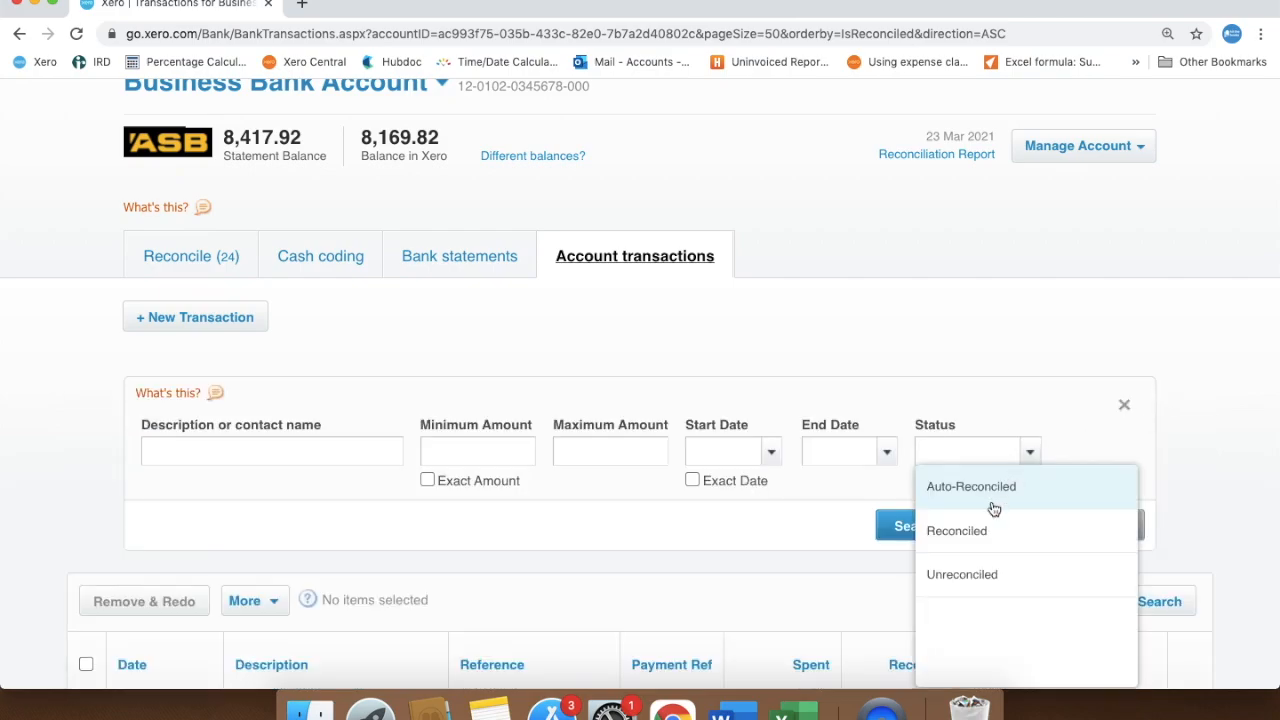
pyautogui.click(957, 575)
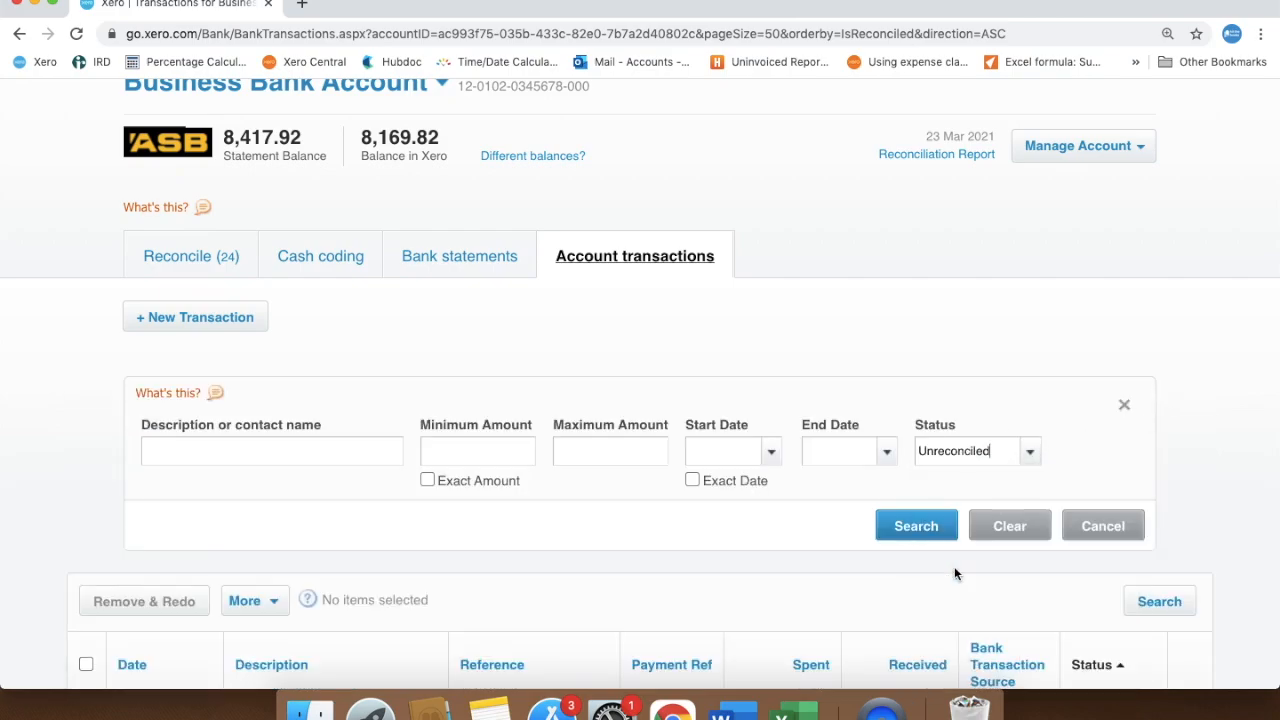
pyautogui.click(917, 527)
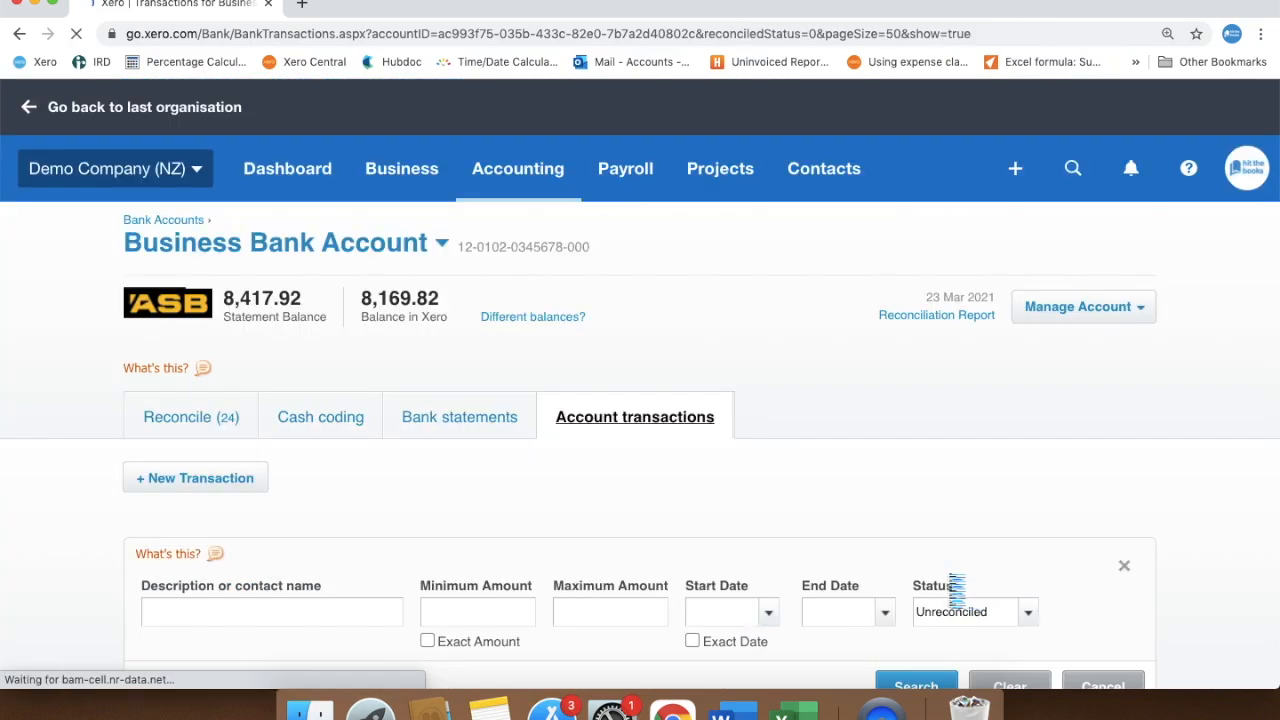
pyautogui.scroll(-8, 1262, 587)
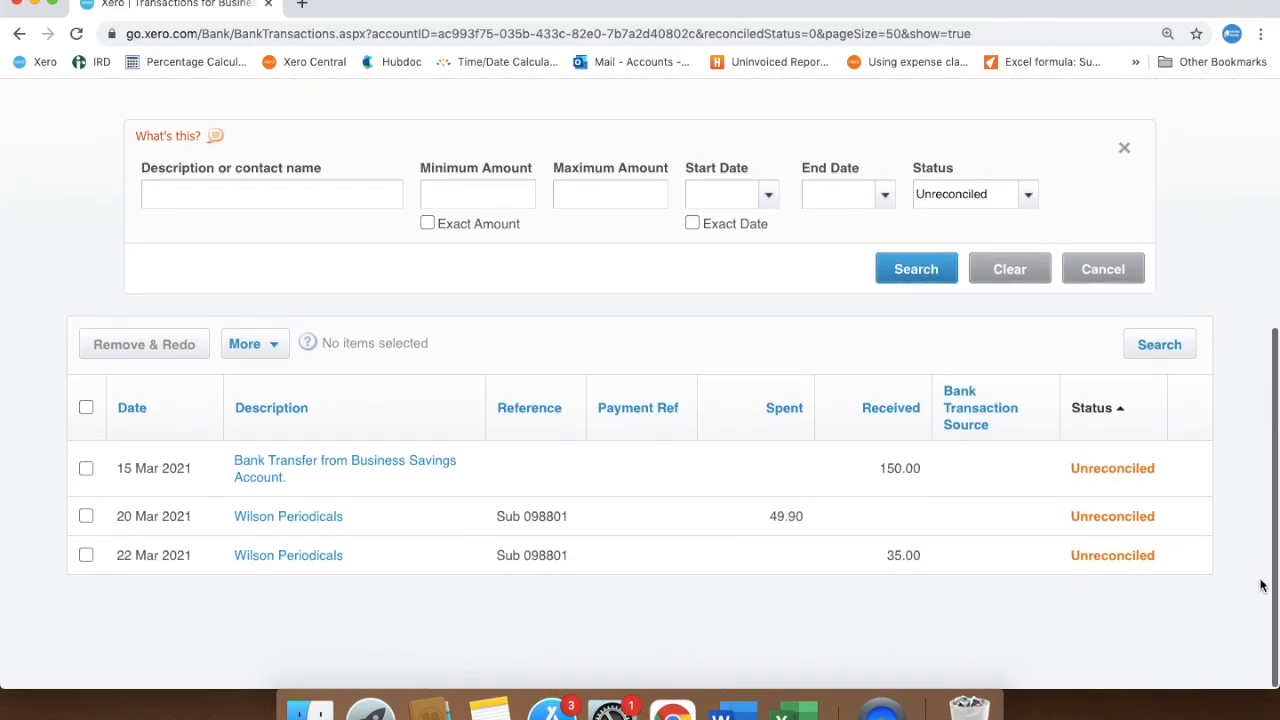
pyautogui.scroll(1, 1262, 586)
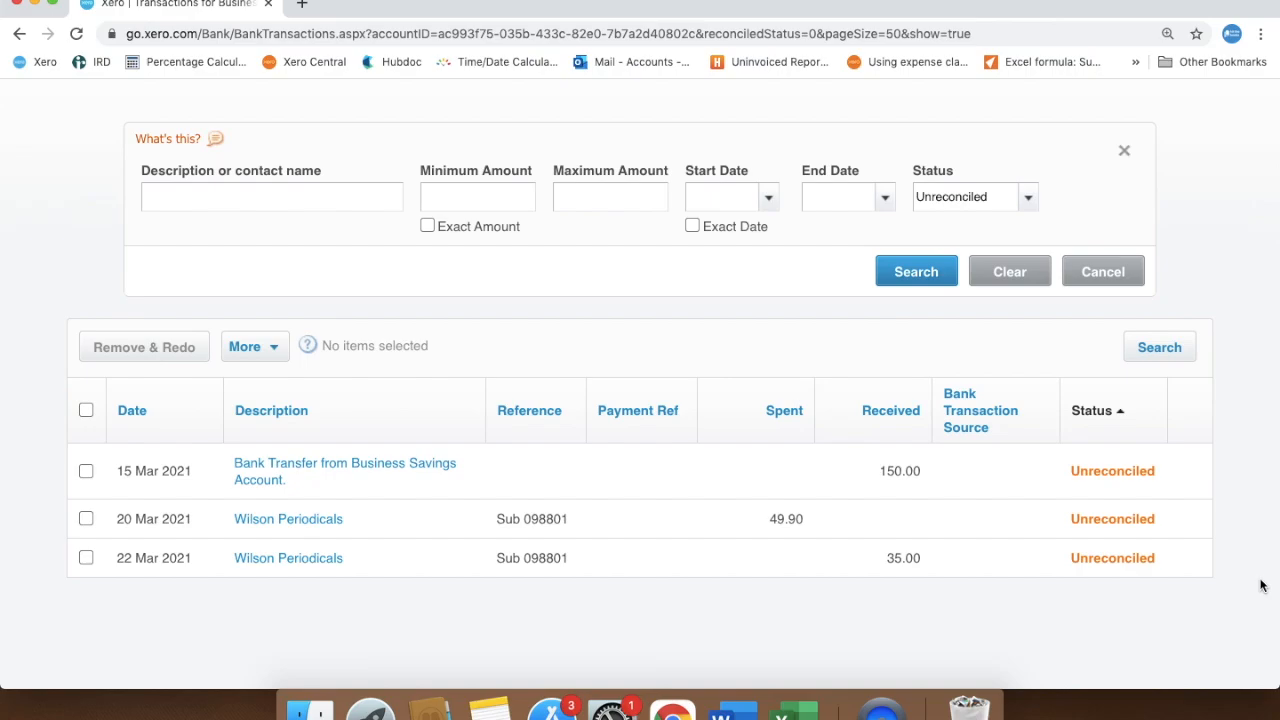
pyautogui.click(1115, 272)
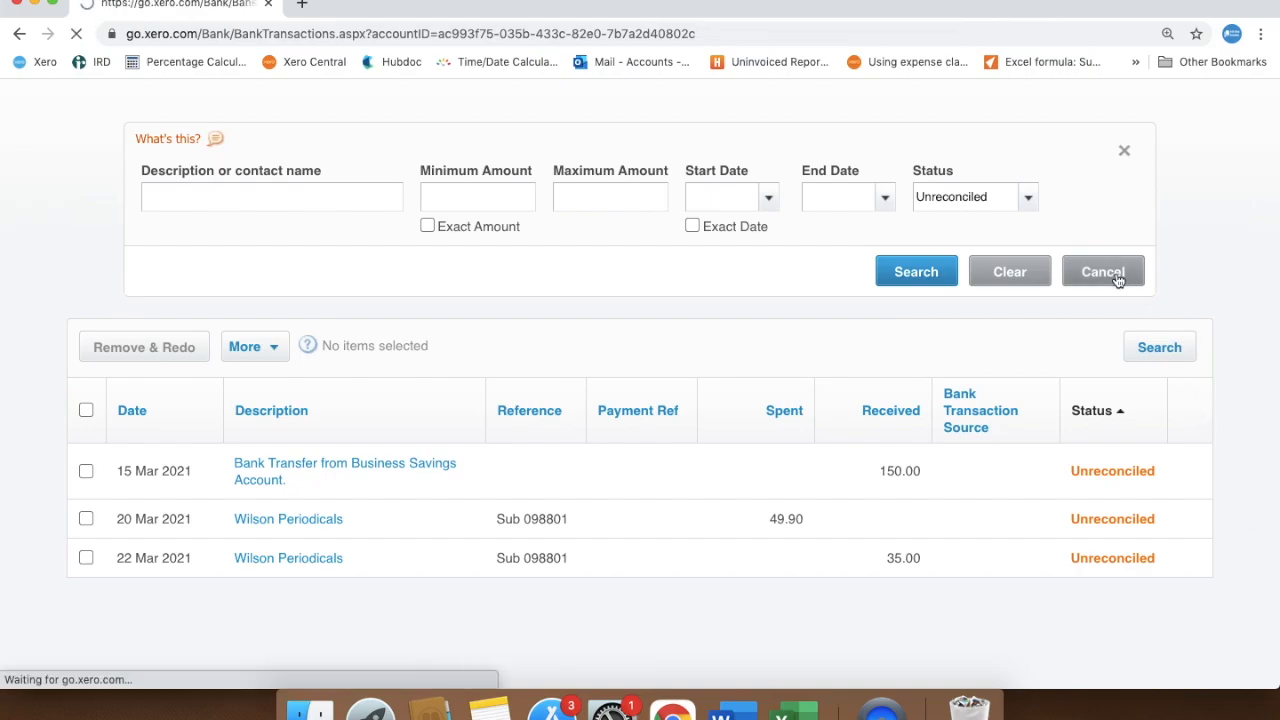
# - Compare the account's statement balance with its balance in Xero and look through the transaction list
pyautogui.scroll(-4, 4, 400)
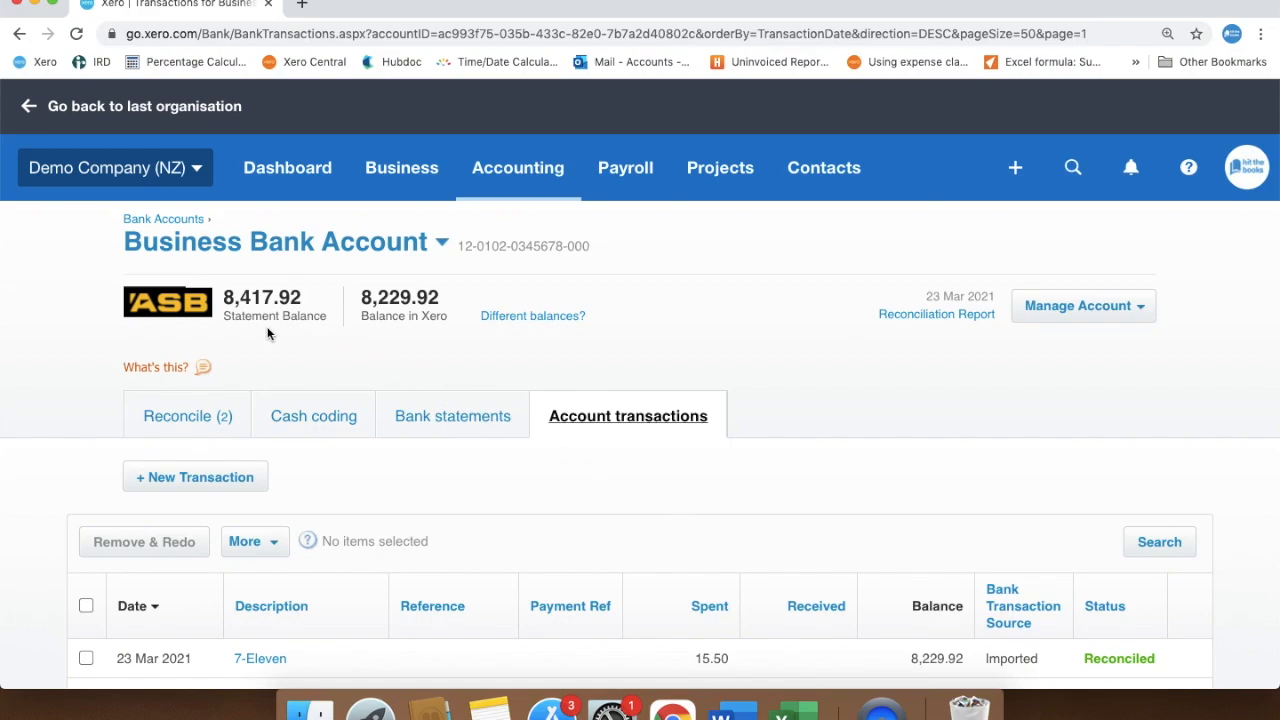
pyautogui.scroll(-1, 267, 333)
pyautogui.scroll(-1, 267, 333)
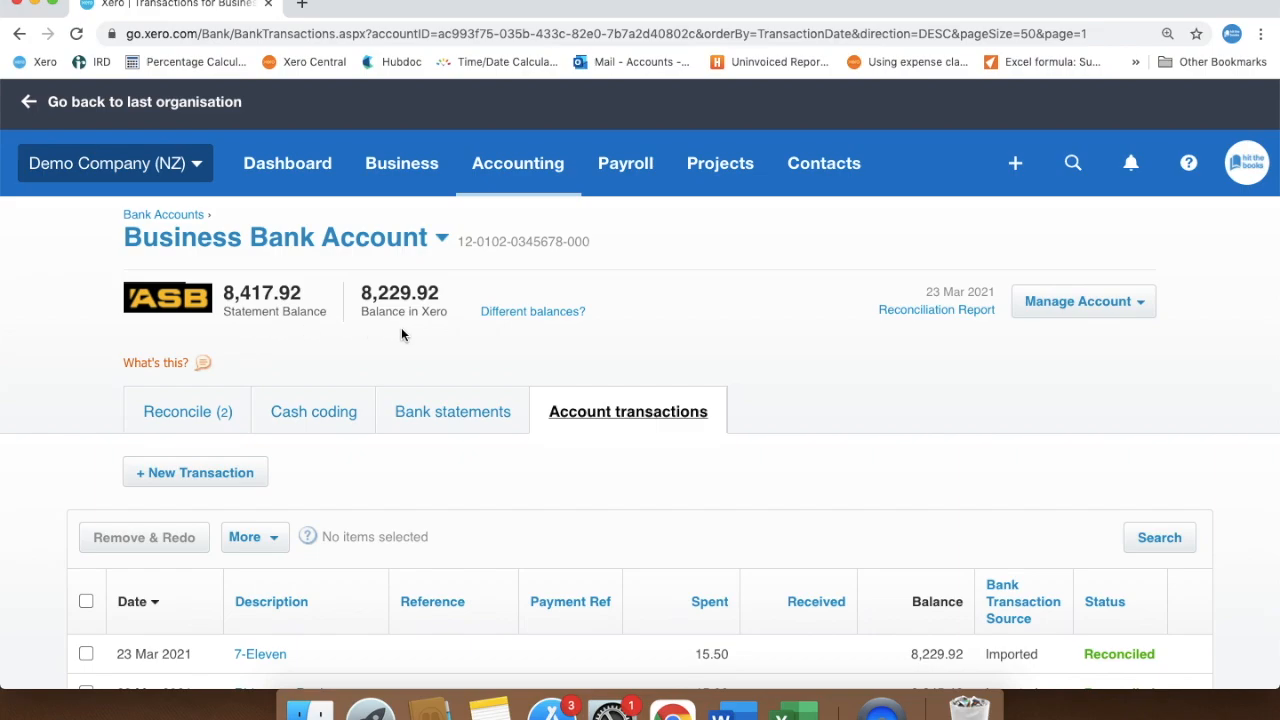
pyautogui.scroll(-2, 8, 613)
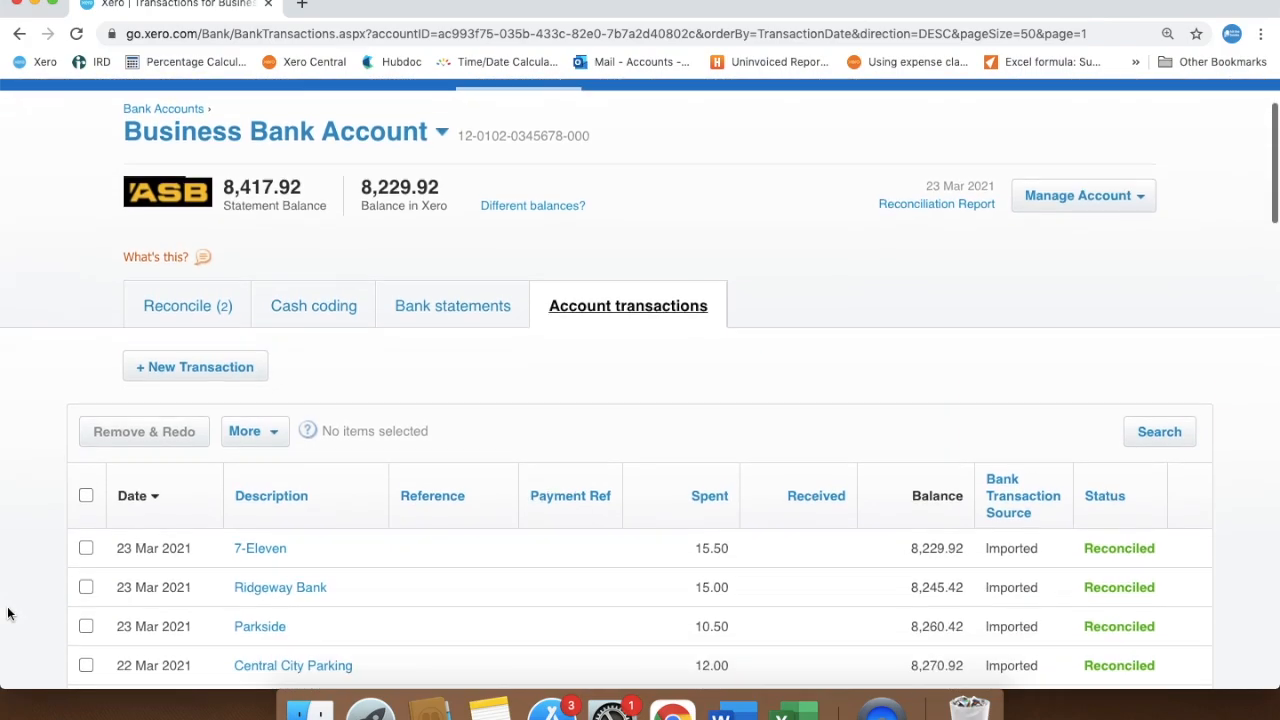
pyautogui.scroll(-5, 8, 613)
pyautogui.scroll(6, 8, 613)
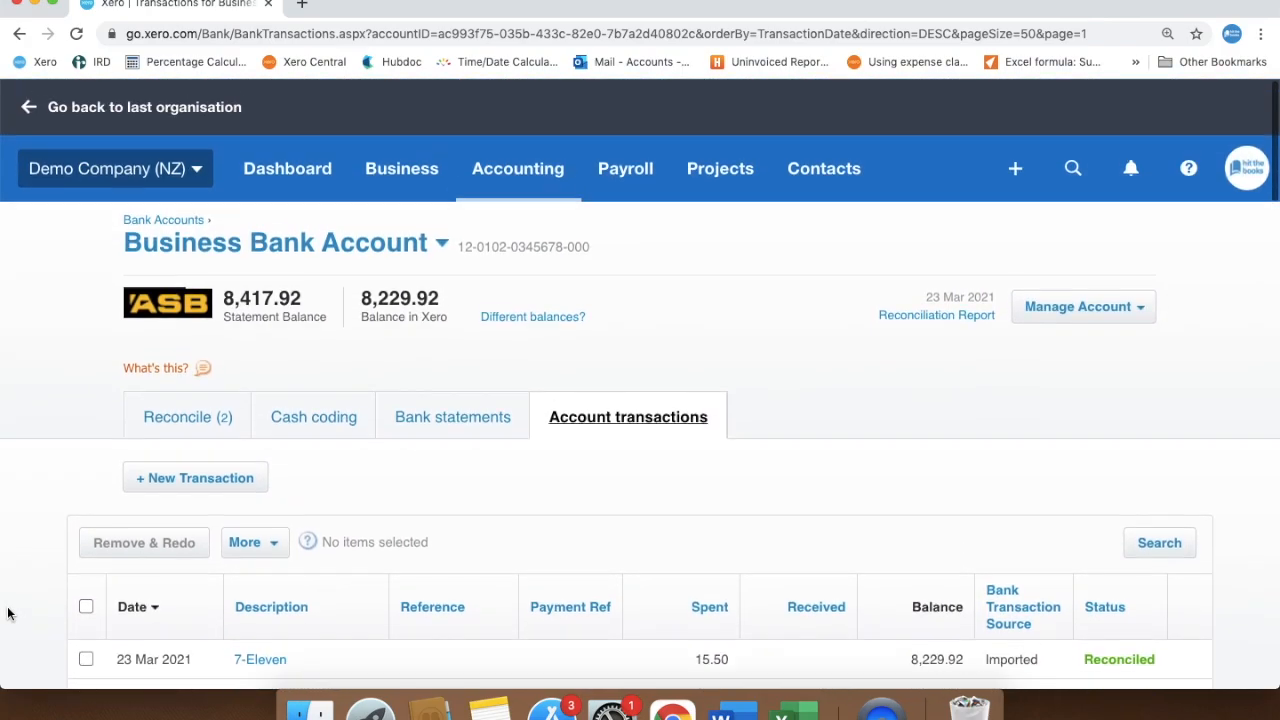
# - Open the Conversion balances page in a new browser tab and view the Business Bank Account's opening balance
pyautogui.click(492, 180)
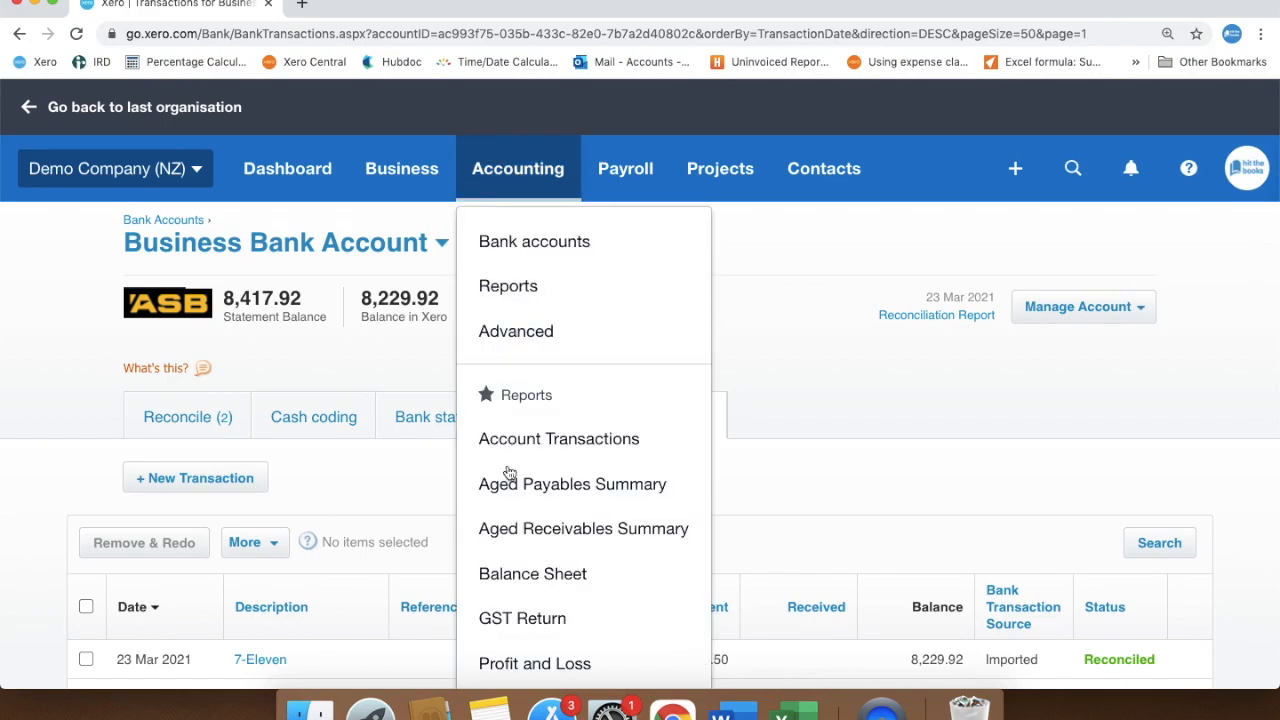
pyautogui.scroll(-3, 525, 600)
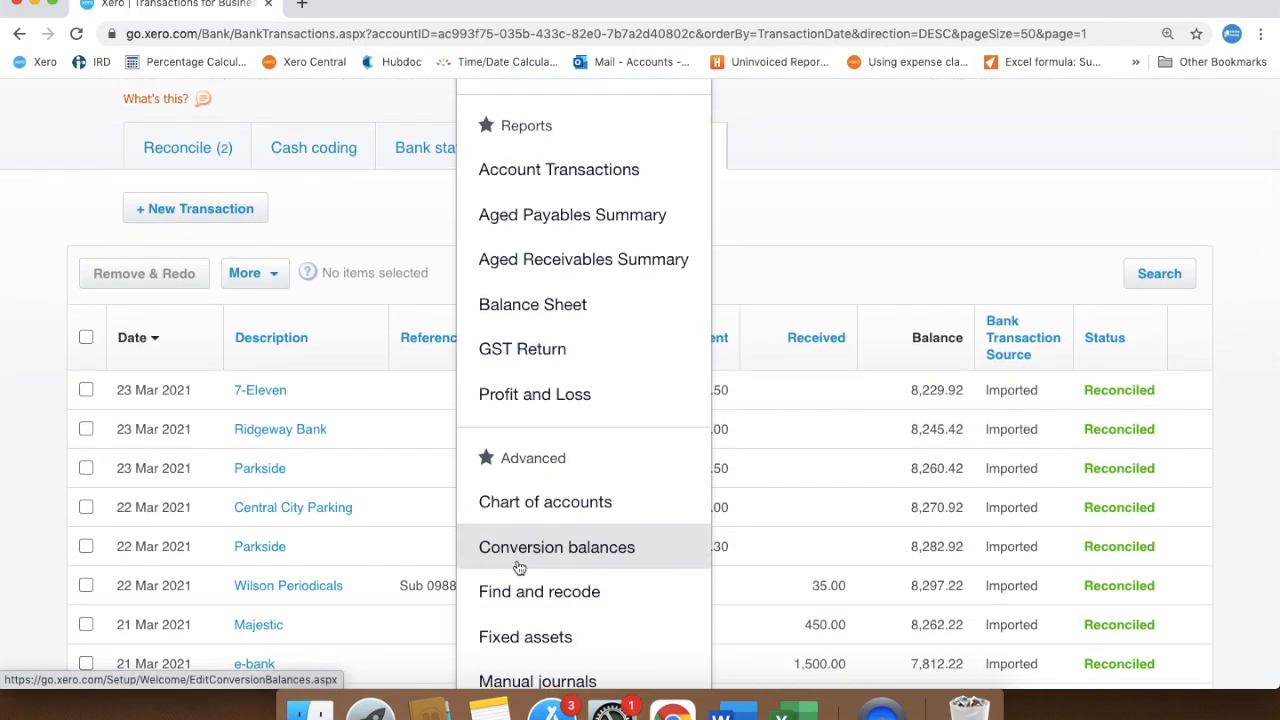
pyautogui.rightClick(528, 526)
pyautogui.click(540, 532)
pyautogui.click(372, 6)
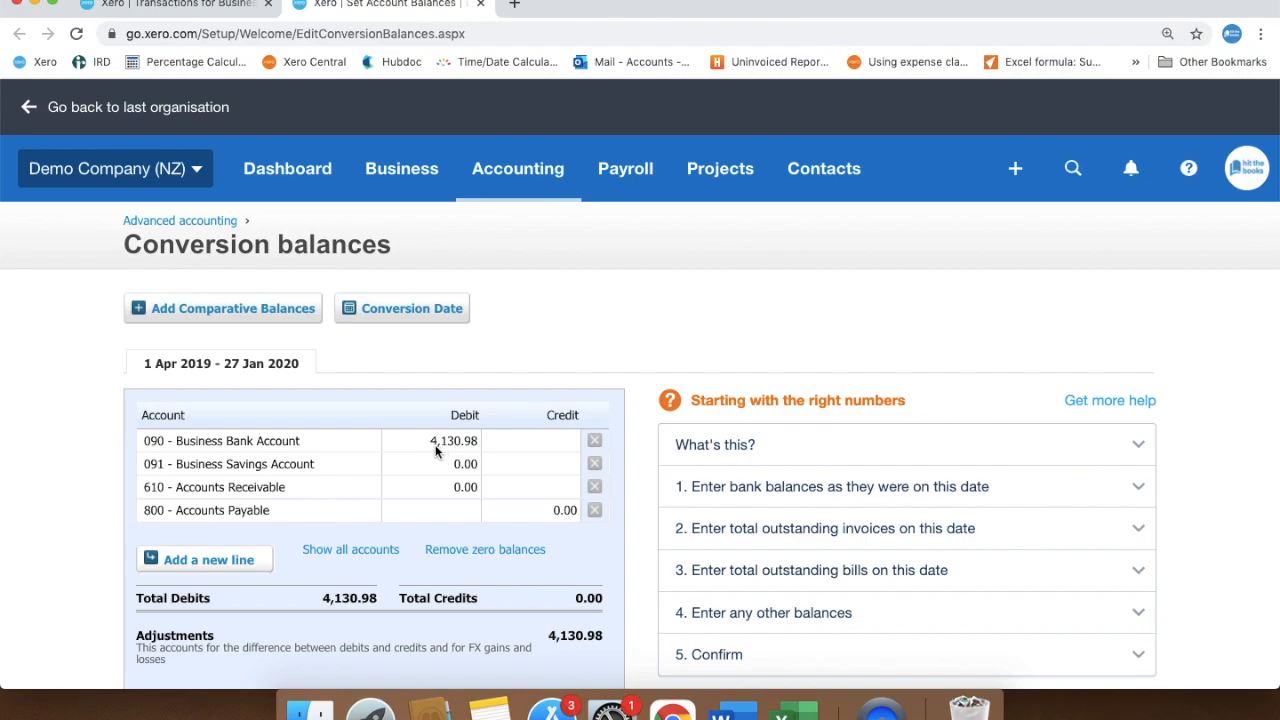
# - Return to the Business Bank Account transactions, dismiss the open menu, and check the running balance against the account balances
pyautogui.click(193, 15)
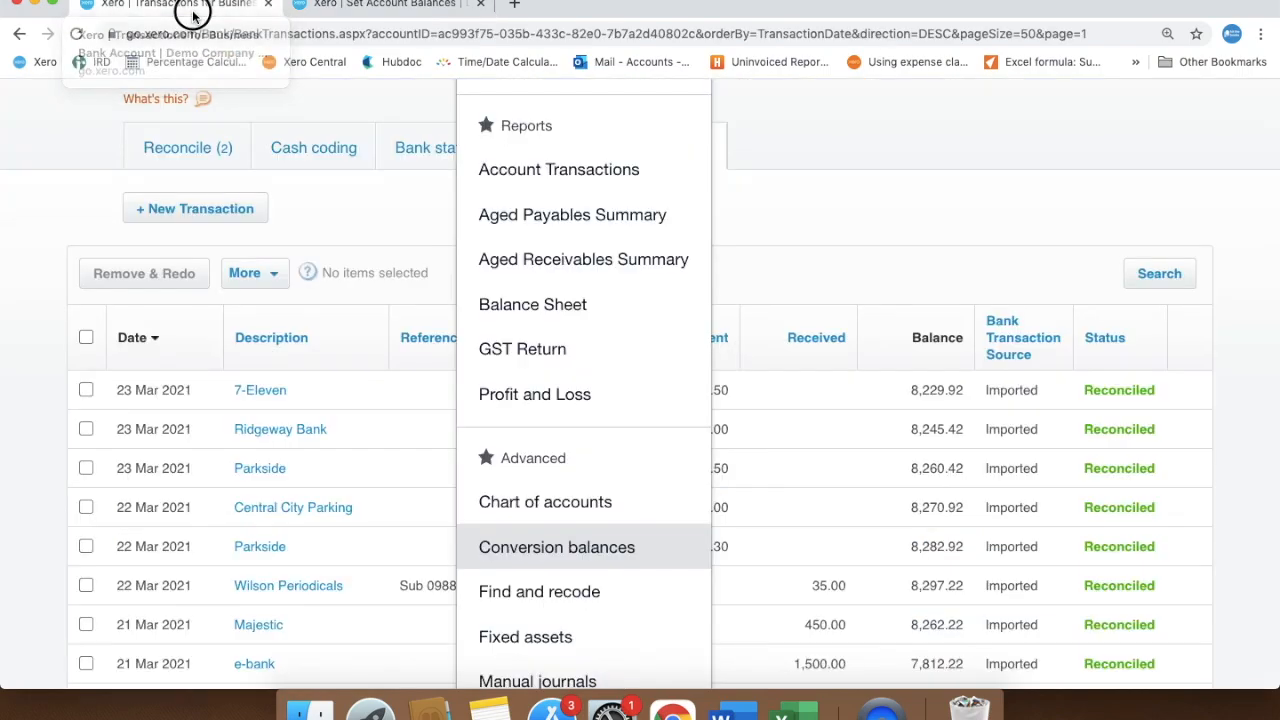
pyautogui.click(45, 322)
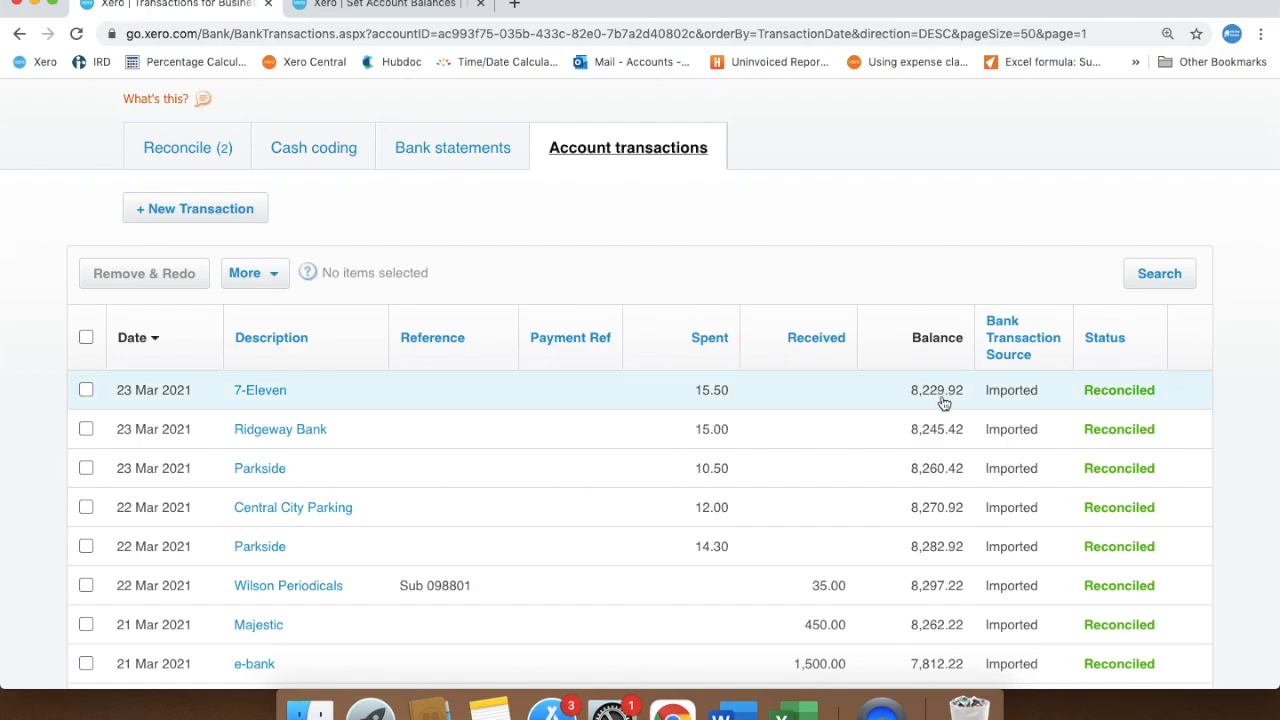
pyautogui.scroll(5, 944, 402)
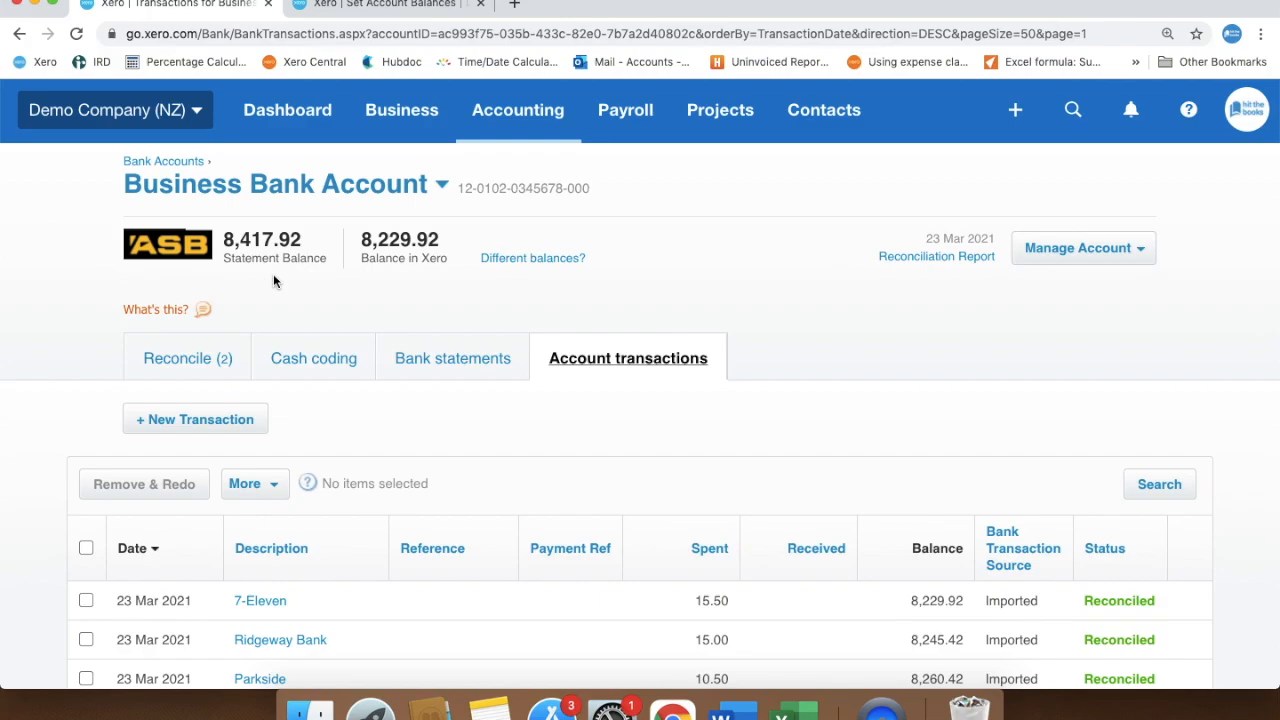
# - Check the Business Bank Account's opening balance on the Conversion balances page and return to the bank account
pyautogui.click(332, 6)
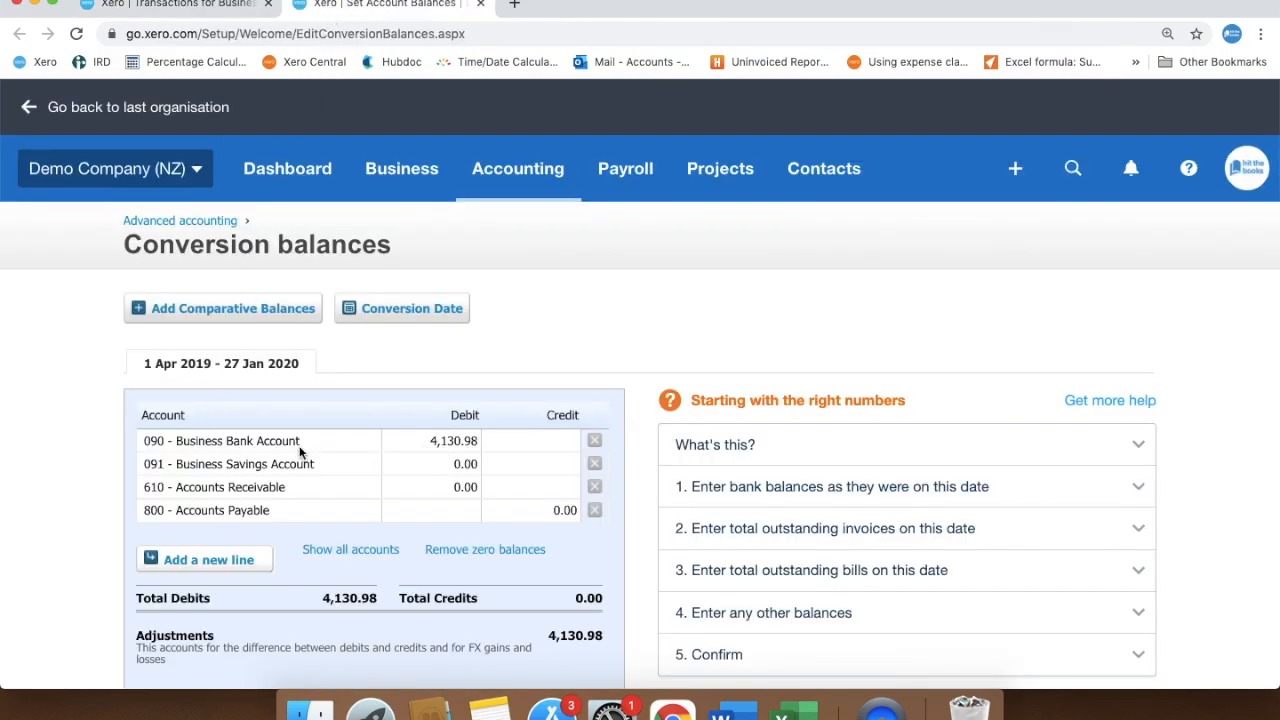
pyautogui.click(183, 7)
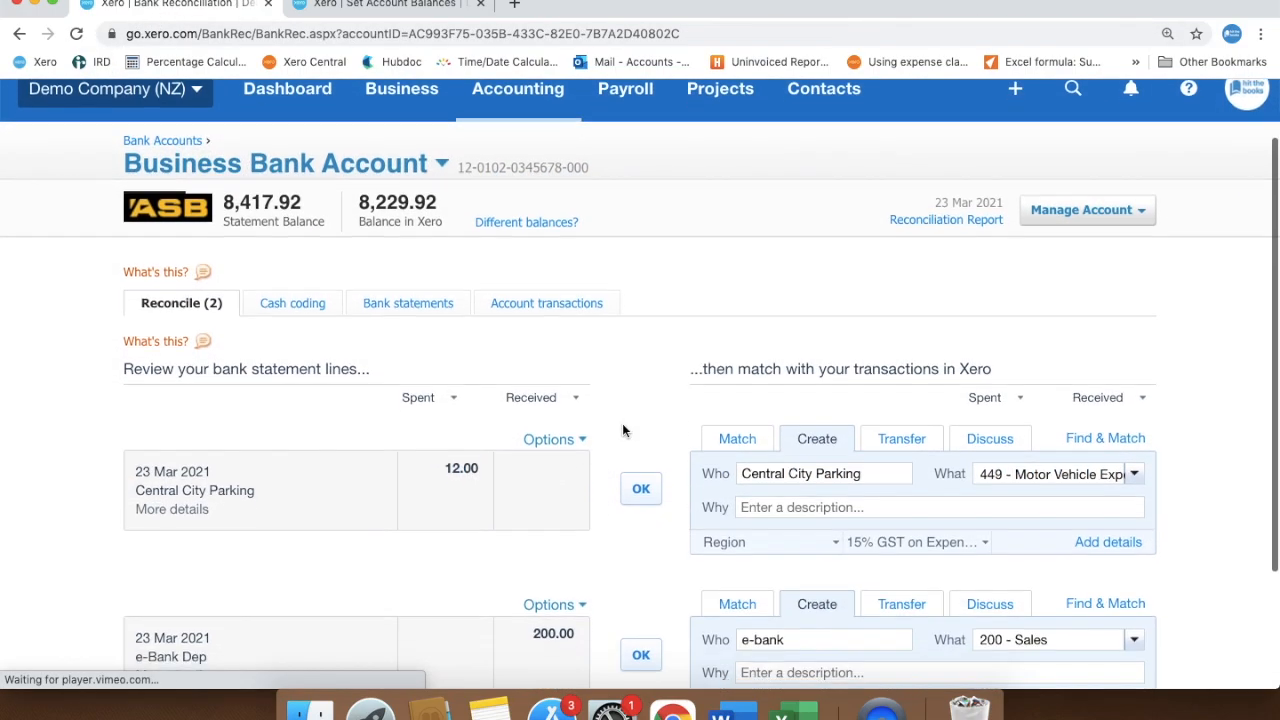
# - Reconcile the 12.00 Central City Parking line to account 449 and the 200.00 e-Bank Dep line to 200 - Sales
pyautogui.scroll(-2, 622, 431)
pyautogui.click(627, 416)
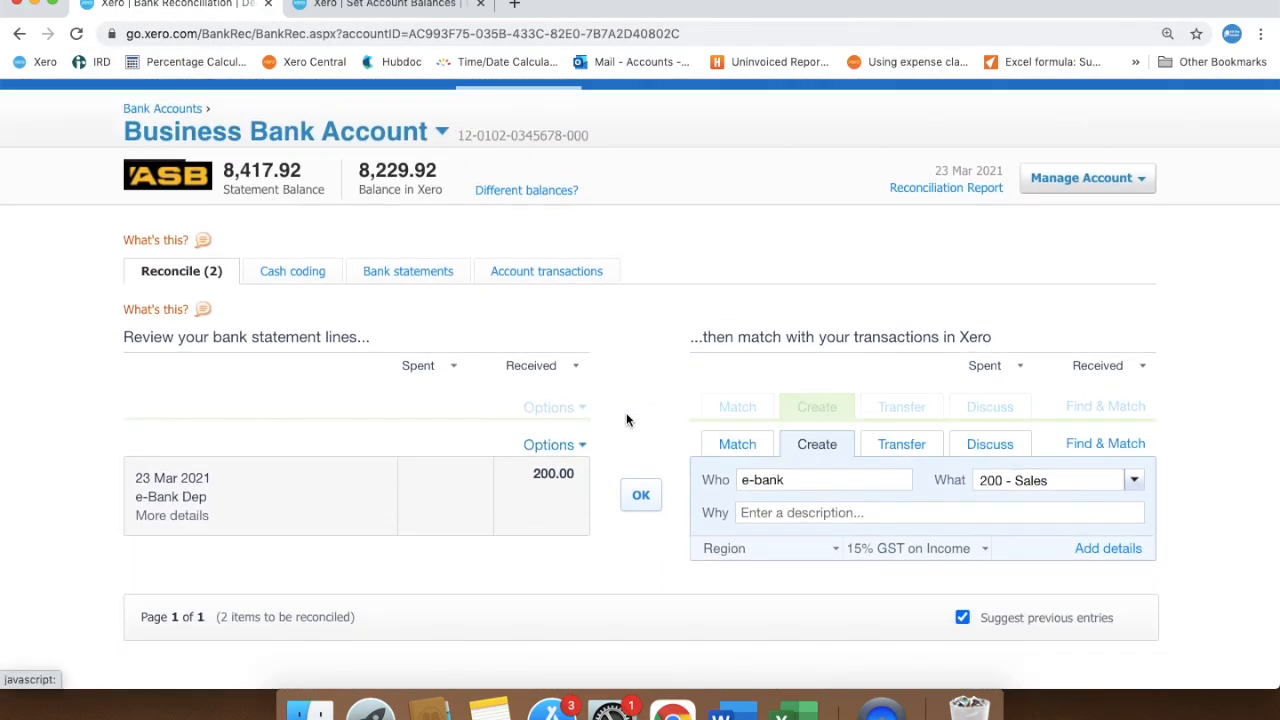
pyautogui.click(641, 502)
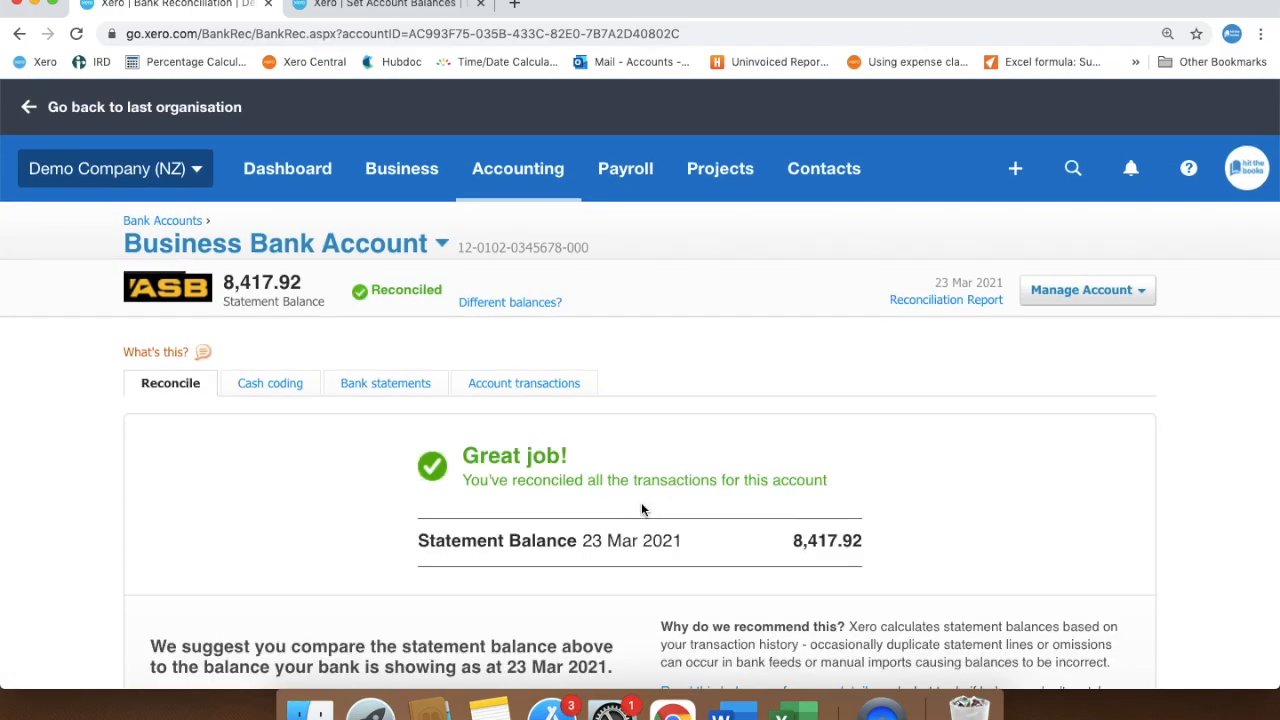
# - Open the Business Bank Account's transactions and look through their running balances, bank transaction sources and reconciliation statuses
pyautogui.click(535, 384)
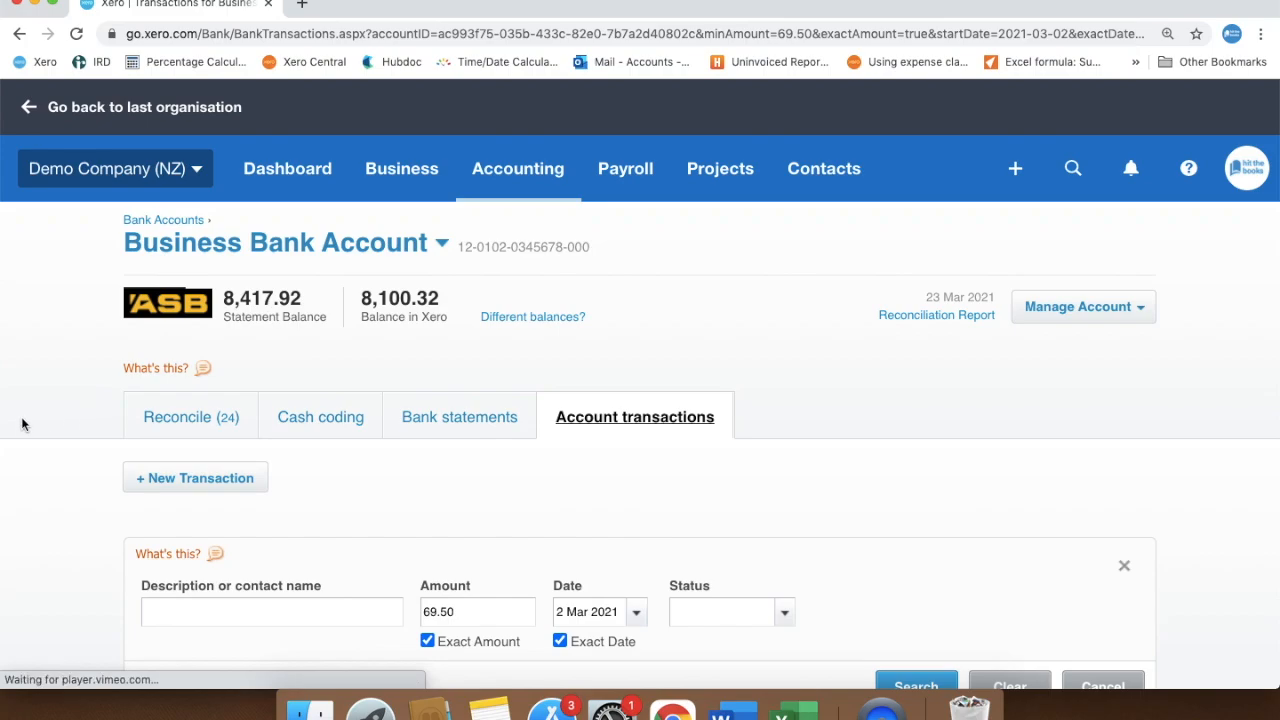
pyautogui.scroll(-5, 22, 425)
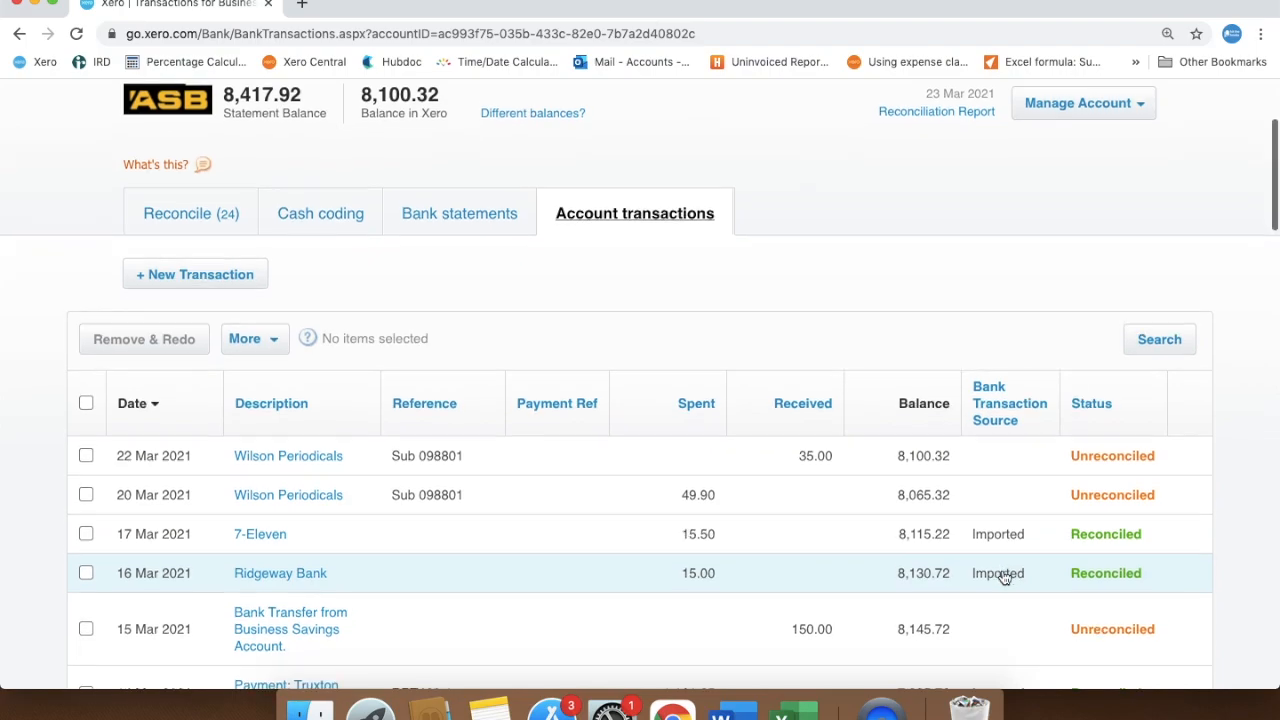
pyautogui.scroll(-3, 1004, 578)
pyautogui.scroll(-5, 1004, 578)
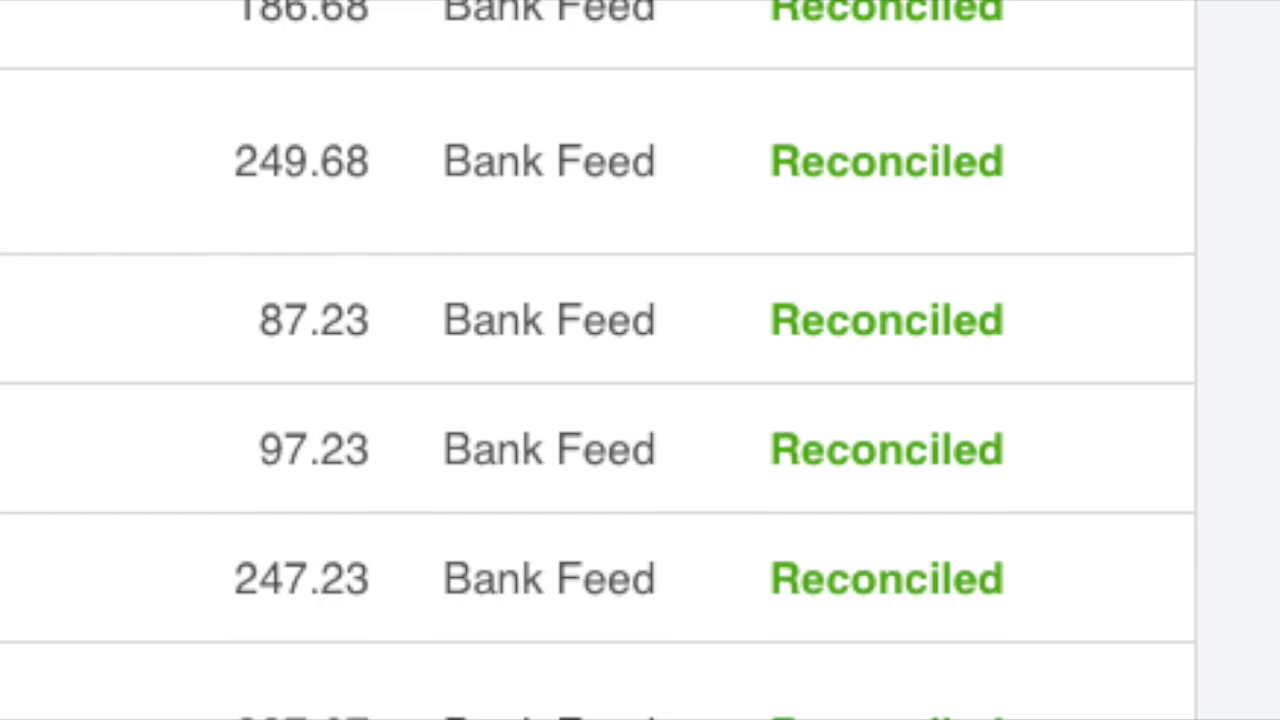
pyautogui.scroll(-5, 640, 360)
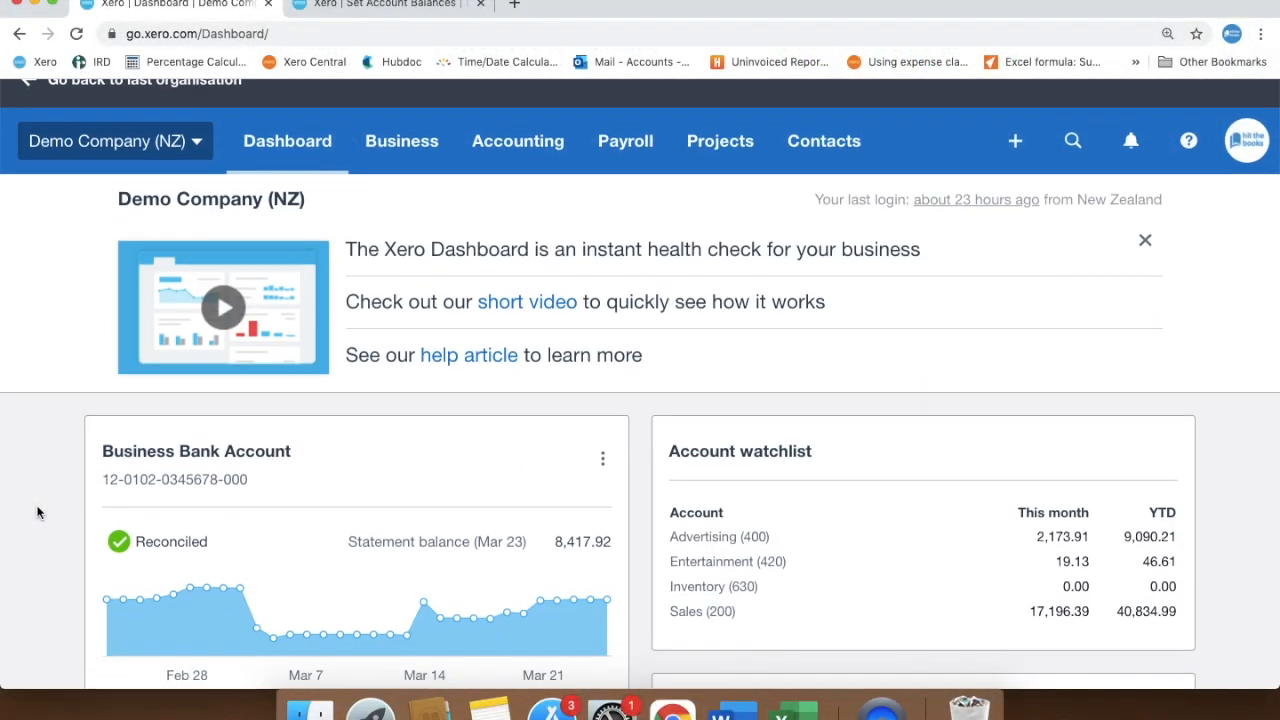
pyautogui.scroll(-1, 37, 512)
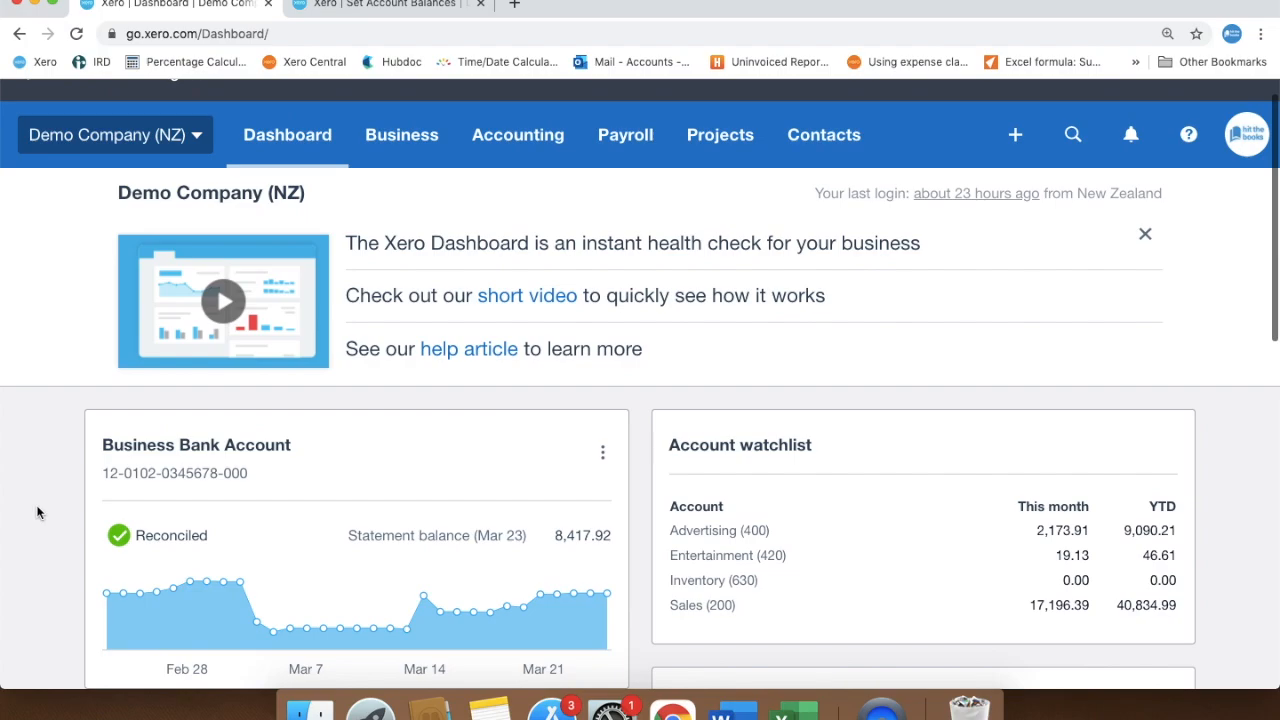
pyautogui.scroll(-5, 37, 512)
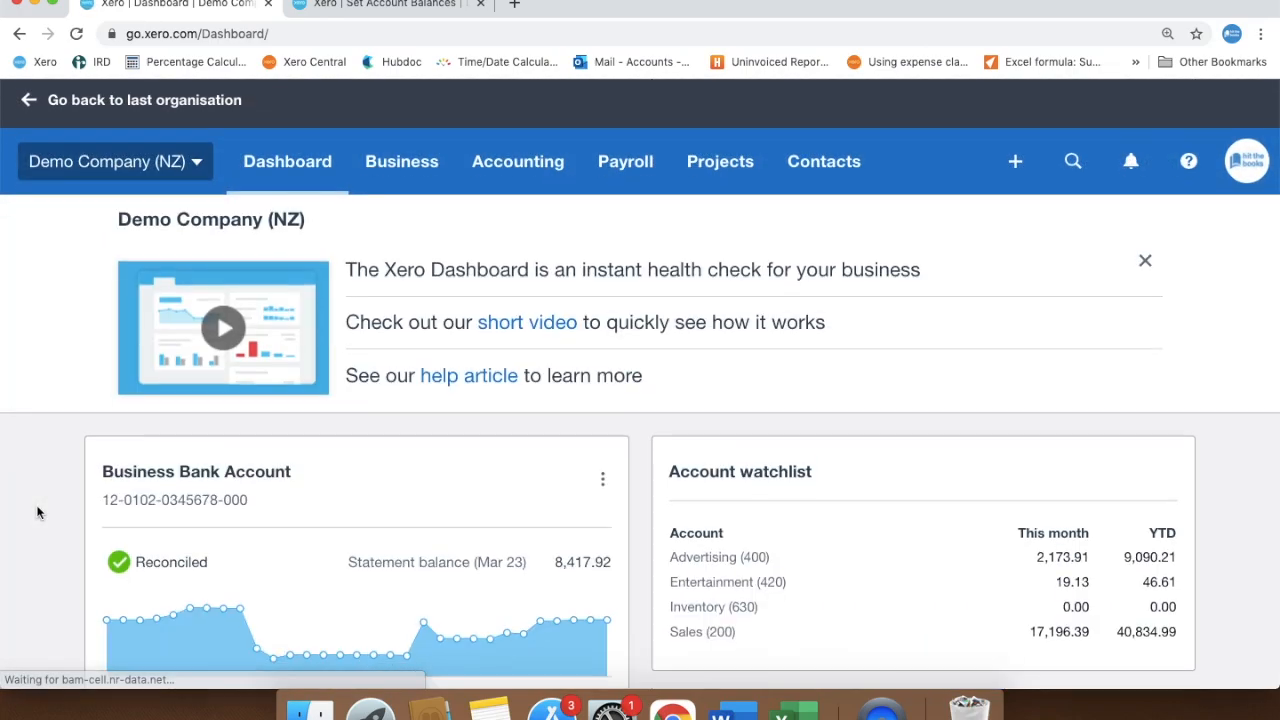
pyautogui.scroll(-1, 37, 512)
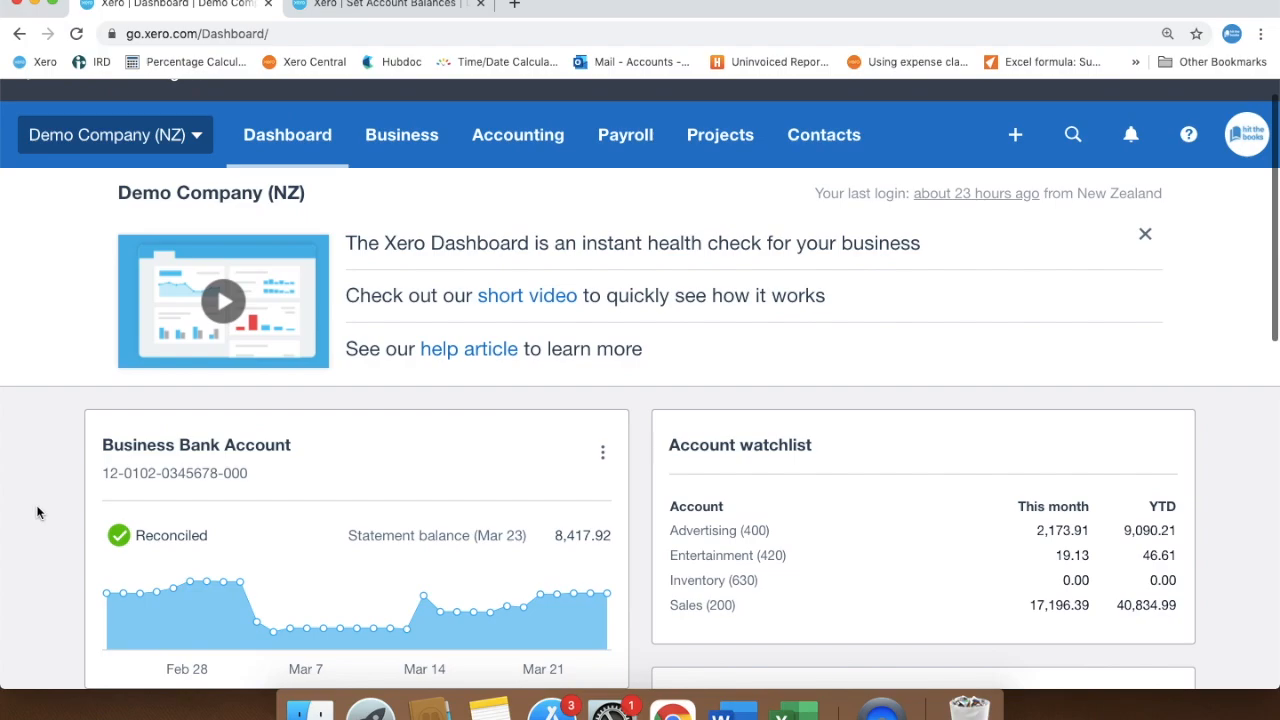
pyautogui.scroll(-10, 37, 512)
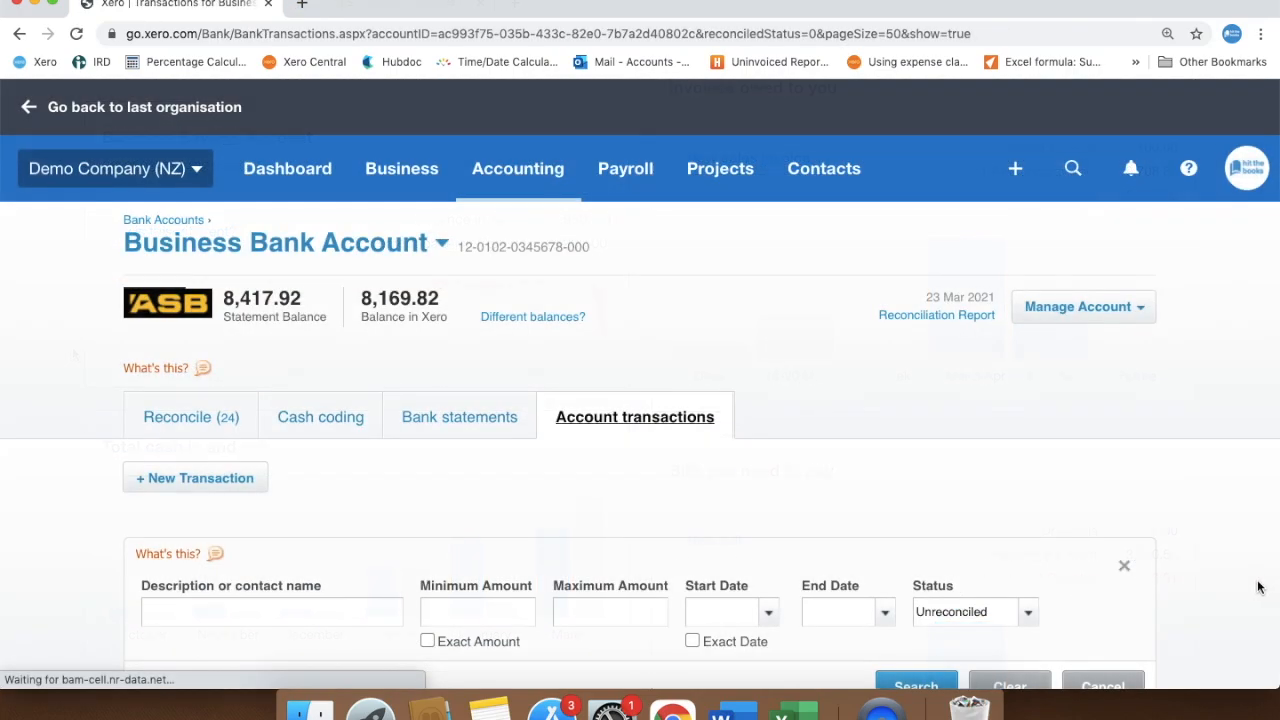
# - Review the account transactions filtered by the status Unreconciled and cancel the search
pyautogui.scroll(-3, 1262, 586)
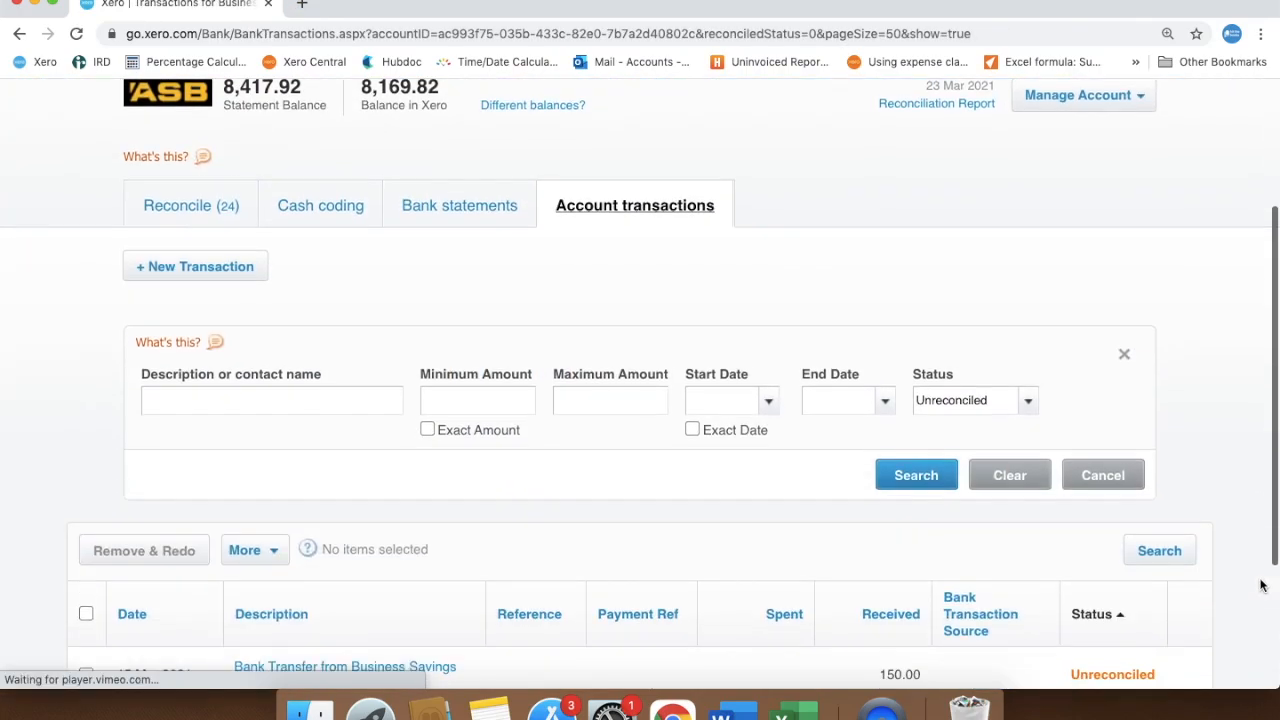
pyautogui.scroll(-2, 1262, 586)
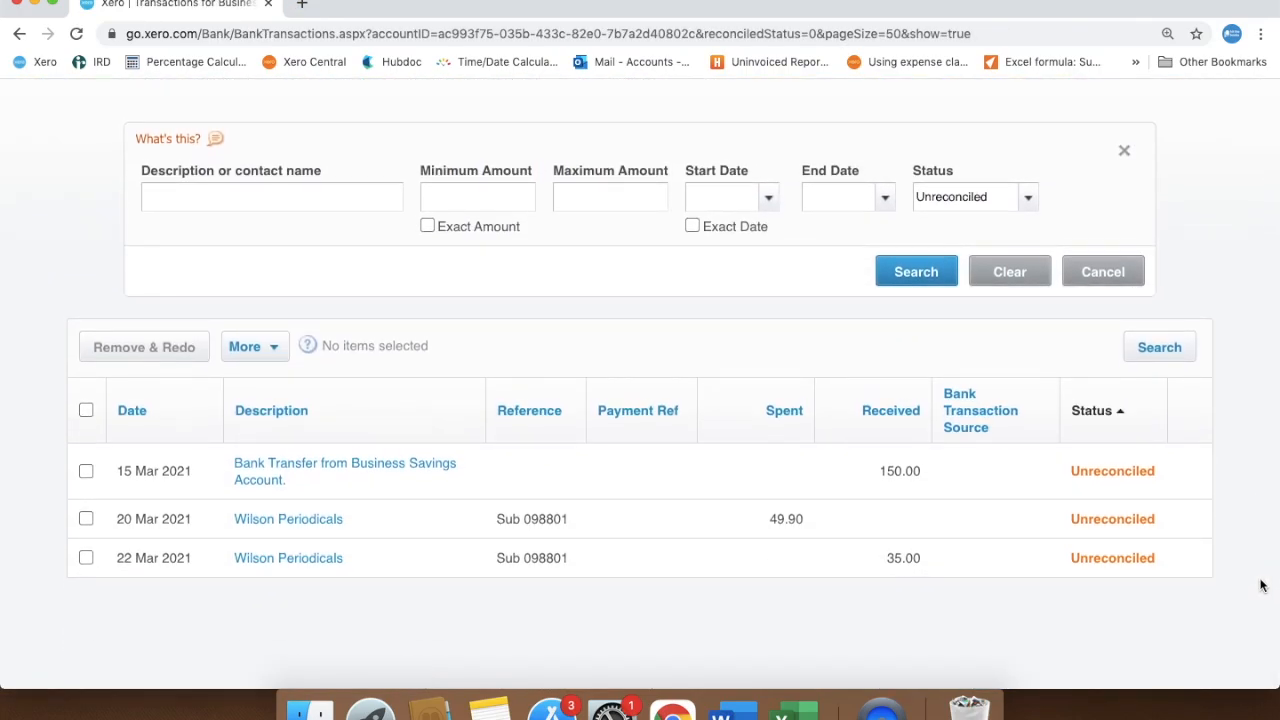
pyautogui.click(1113, 274)
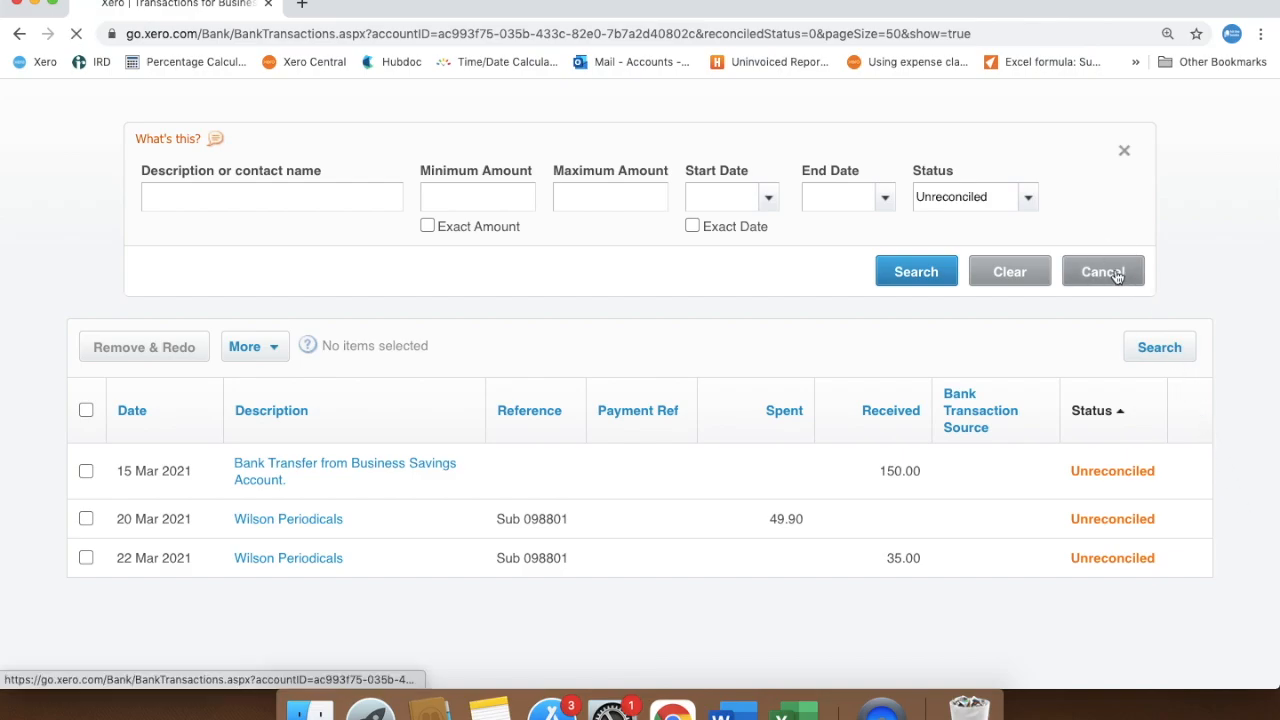